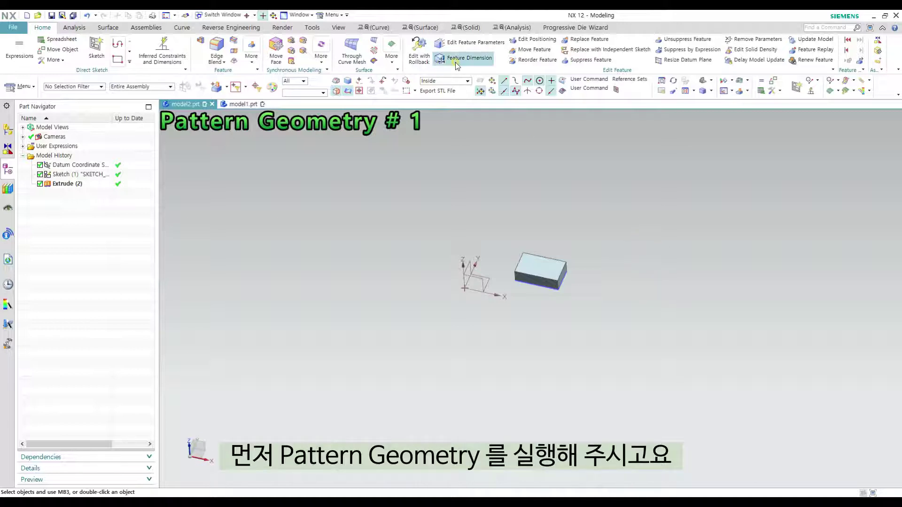
Step: Start a Pattern Geometry feature and select the rectangular block as the geometry to pattern
left_click(465, 27)
left_click(121, 60)
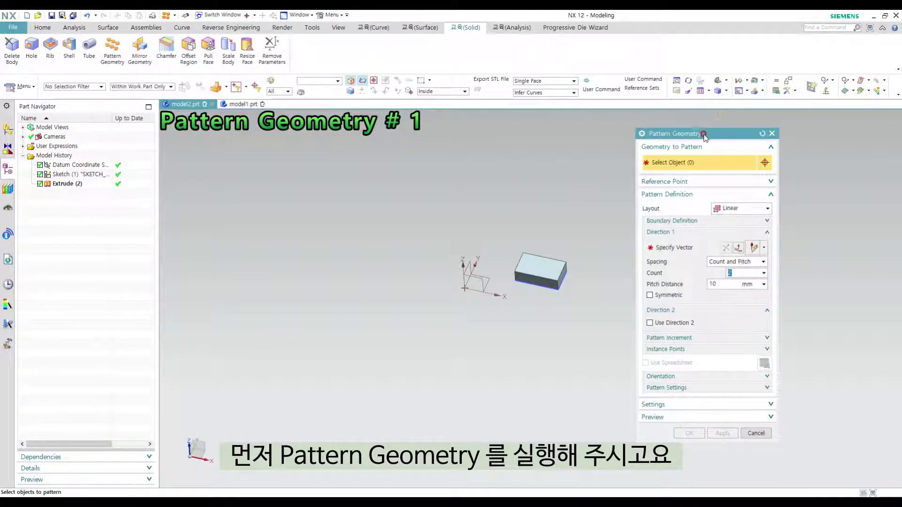
left_click(761, 133)
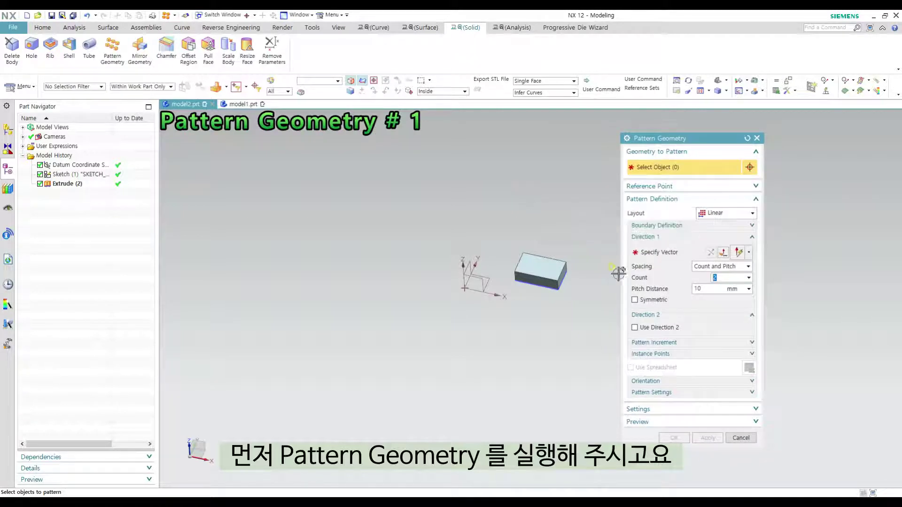
middle_click_drag(590, 294, 545, 315, "shift")
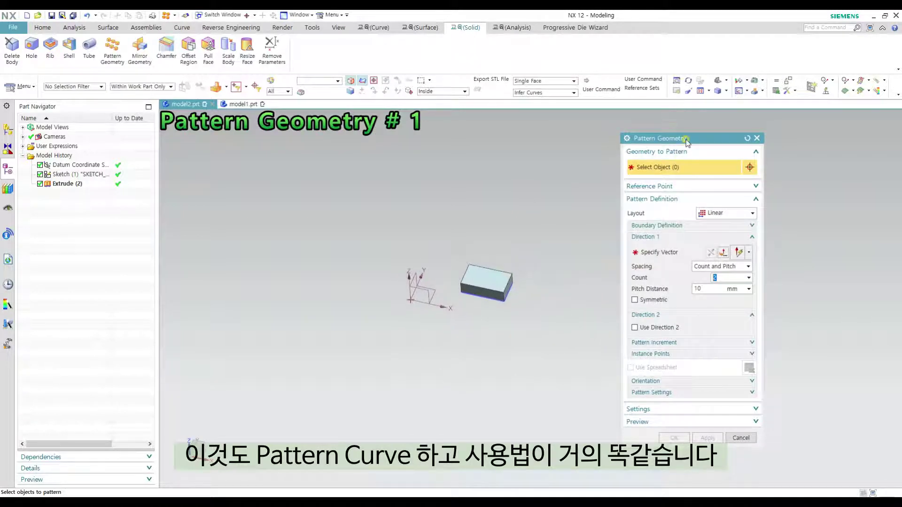
left_click_drag(686, 141, 632, 148)
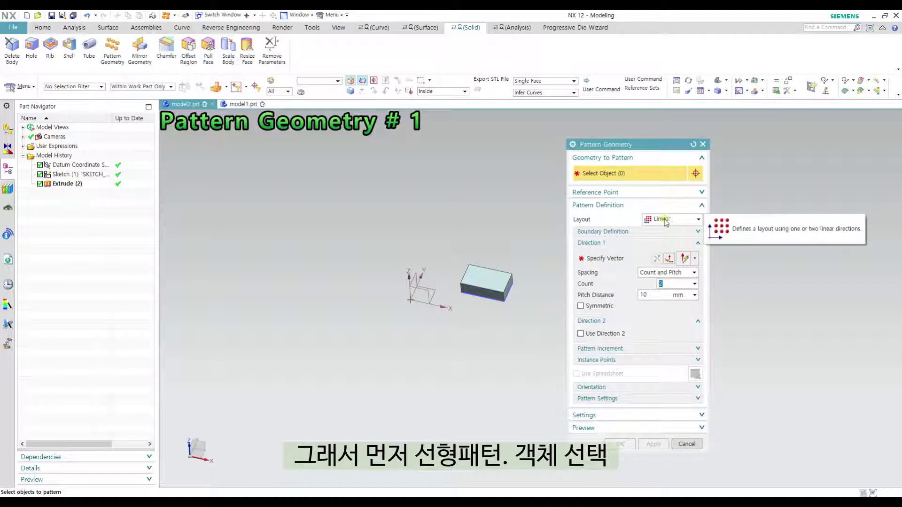
left_click(486, 283)
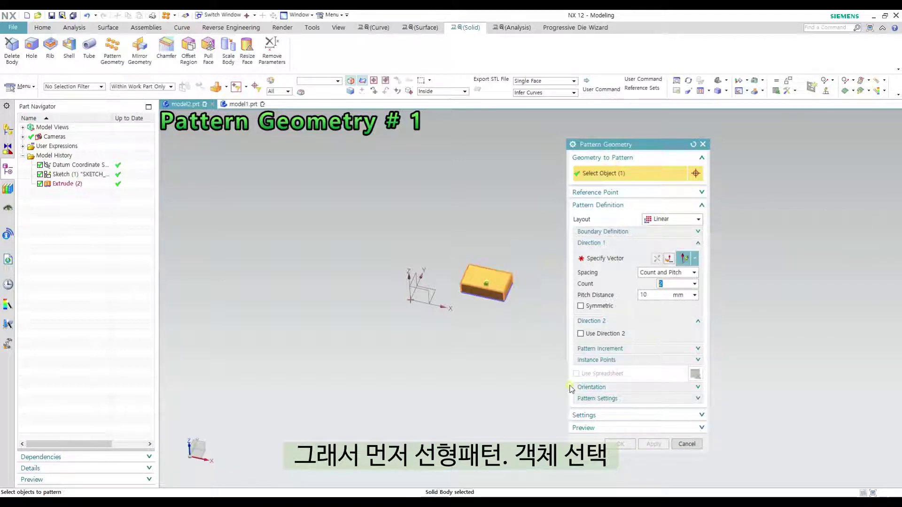
Step: Use the Linear layout and specify the datum X axis as the direction 1 vector
left_click(673, 220)
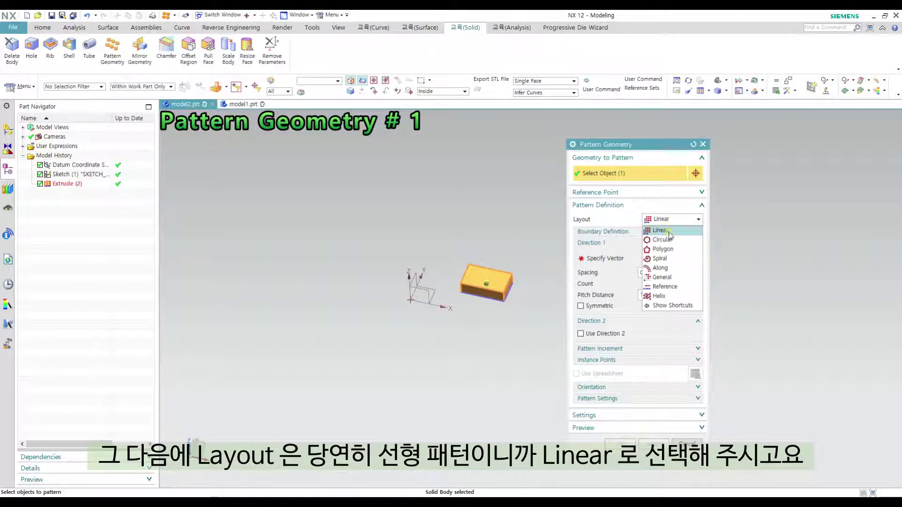
left_click(668, 231)
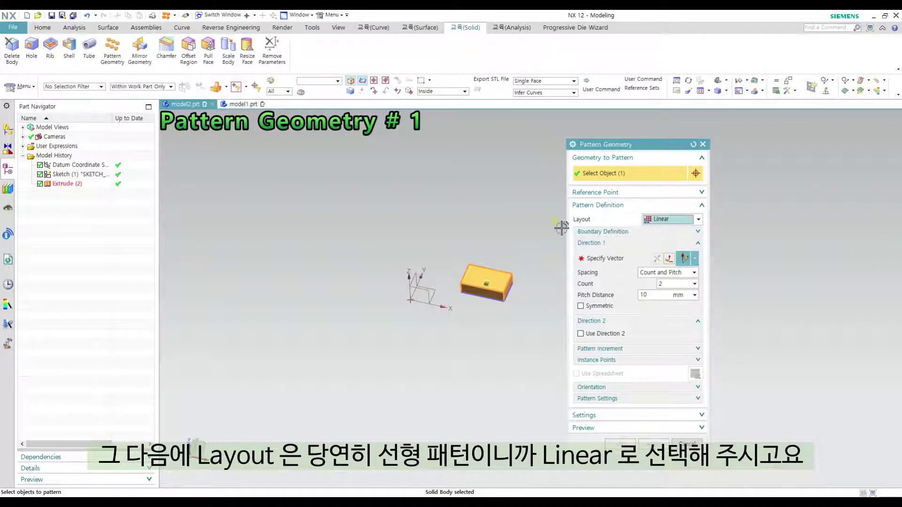
left_click(444, 307)
middle_click_drag(499, 317, 452, 323, "shift")
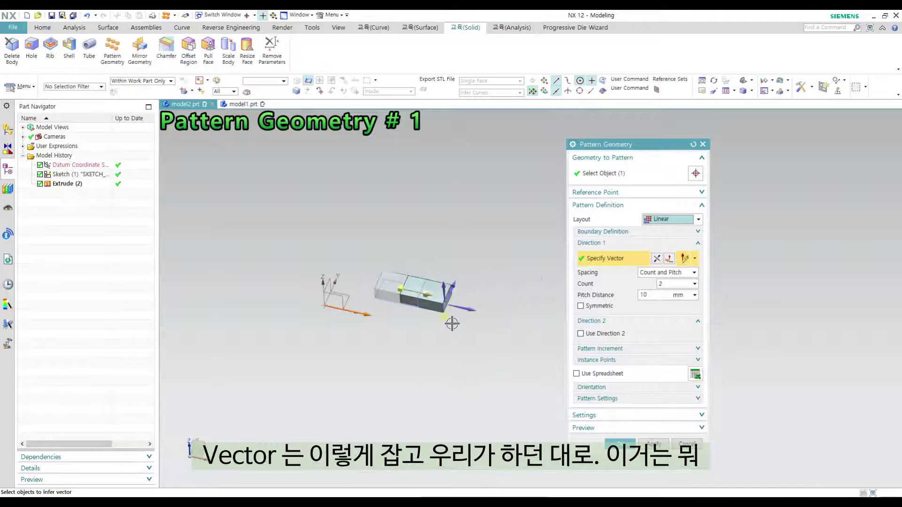
Step: Set direction 1 to Count and Pitch spacing with a pitch distance of 50 mm and a count of 3
left_click(668, 275)
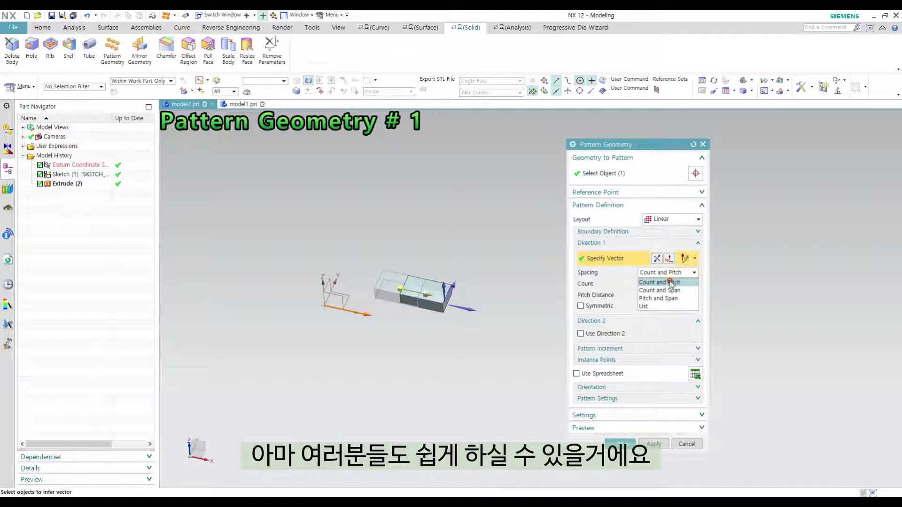
left_click(670, 283)
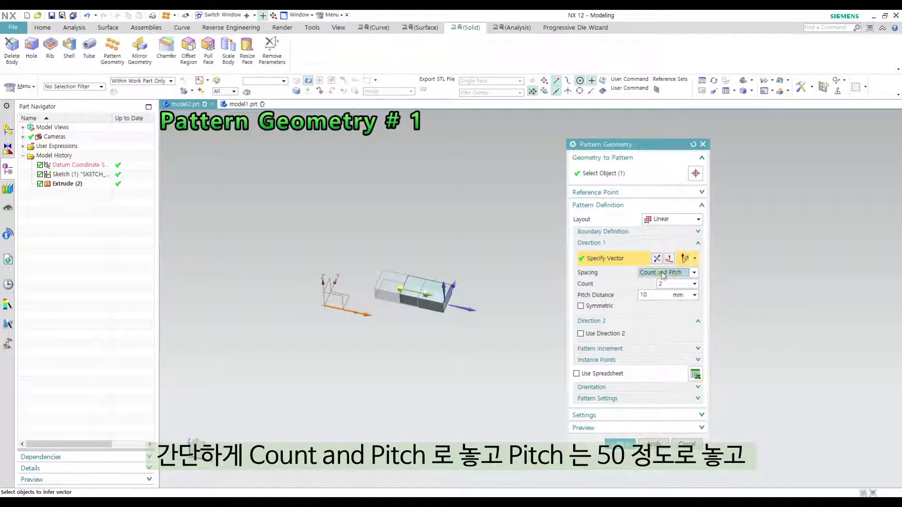
left_click(623, 293)
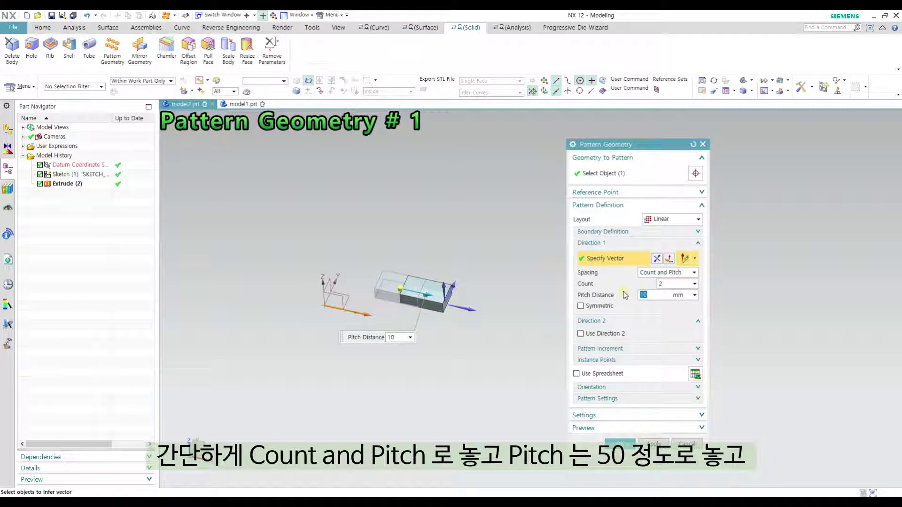
type("50")
key("Return")
scroll(413, 281, "down", 5)
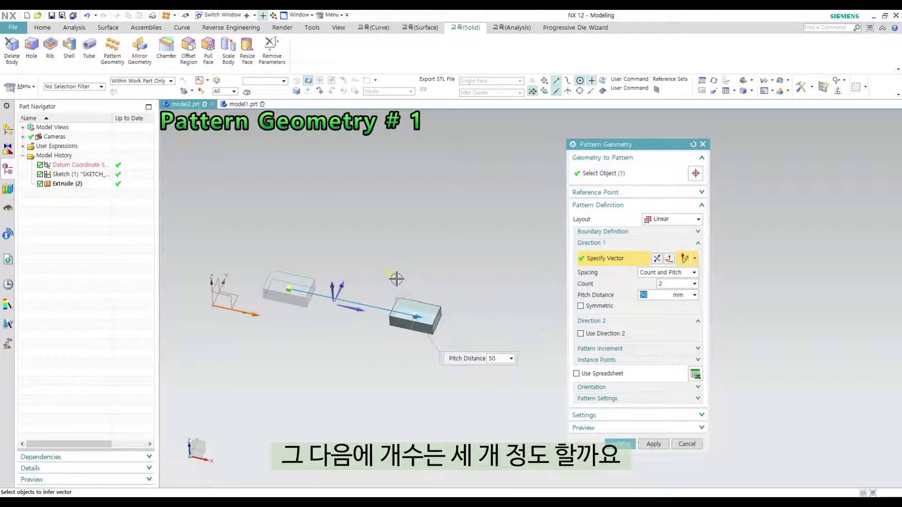
left_click(659, 283)
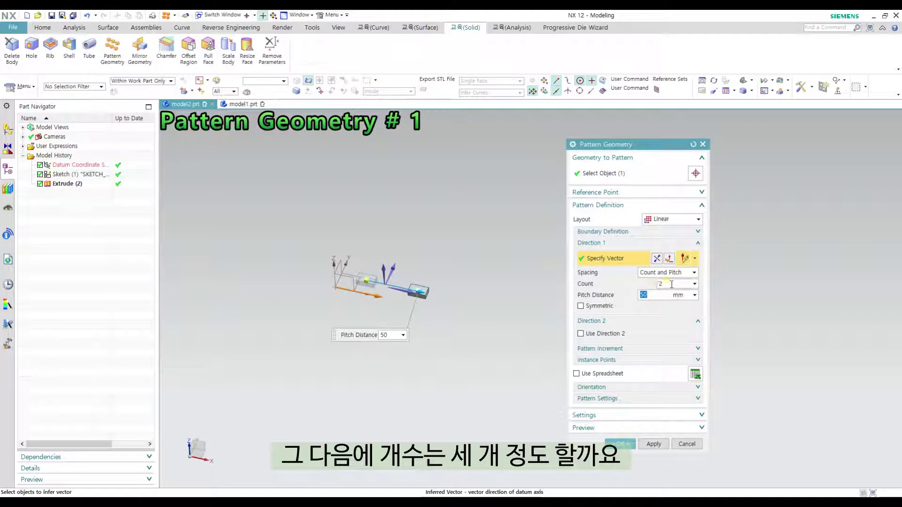
type("3")
key("Return")
scroll(411, 262, "up", 4)
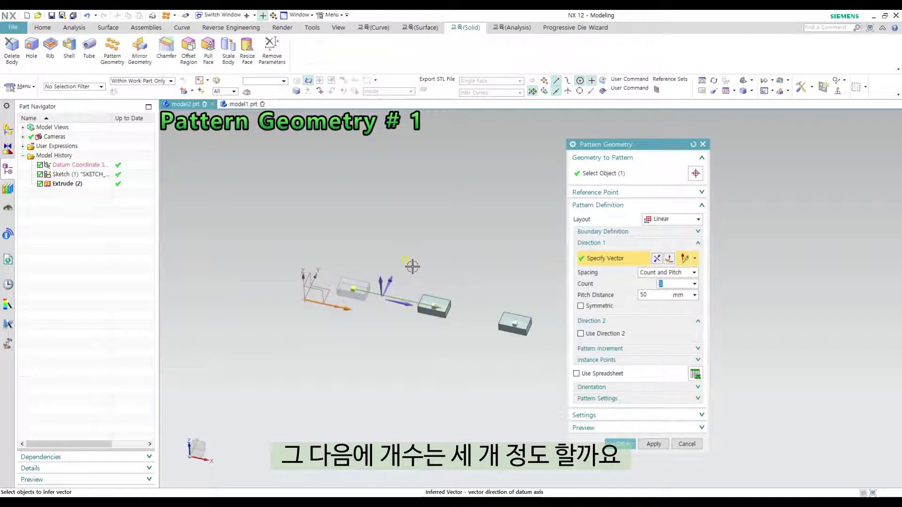
scroll(448, 263, "down", 2)
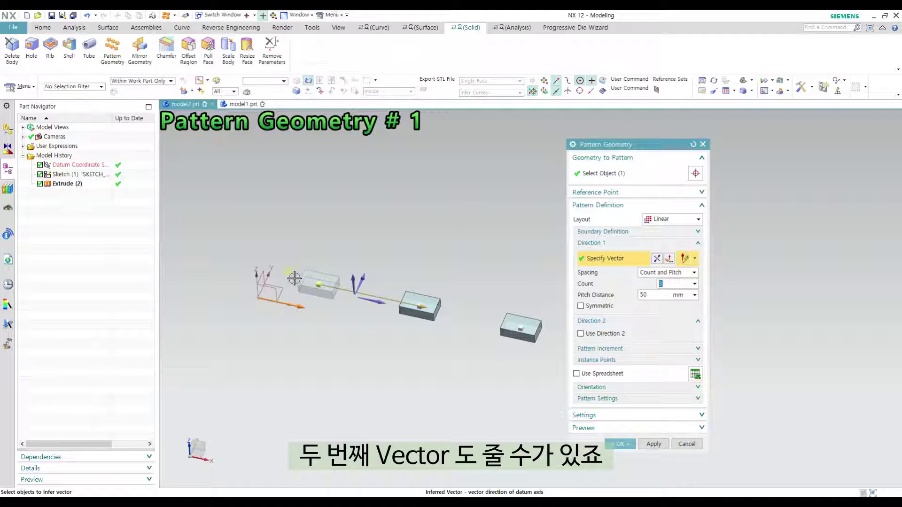
Step: Enable direction 2 along the datum Y axis with a count of 4 and a pitch distance of 40 mm
left_click(582, 334)
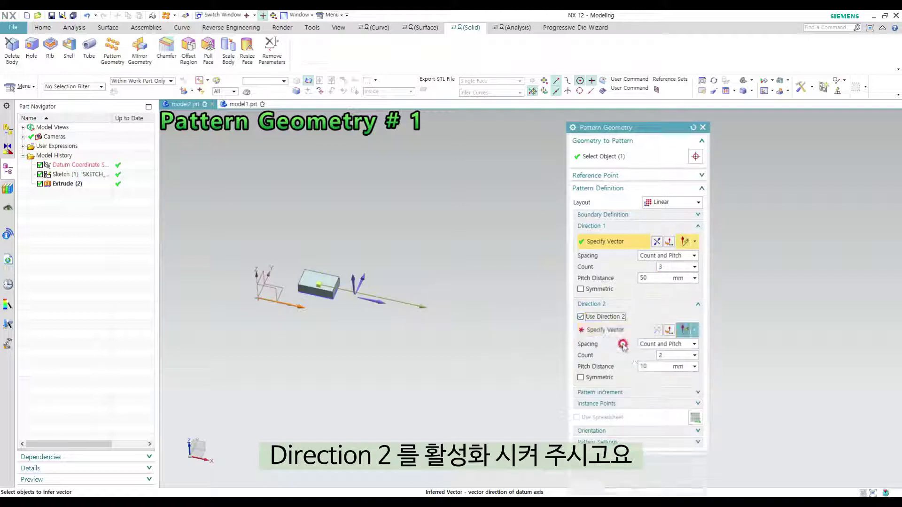
left_click(268, 272)
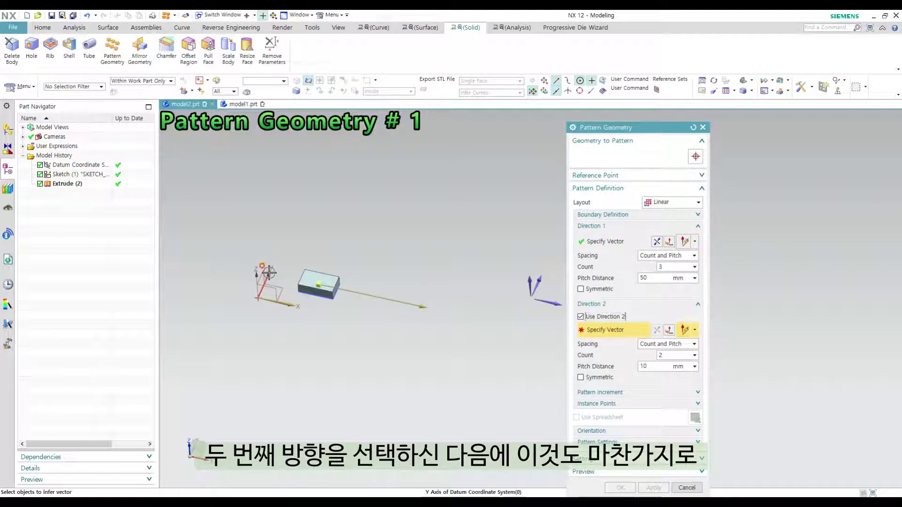
double_click(680, 355)
type("4")
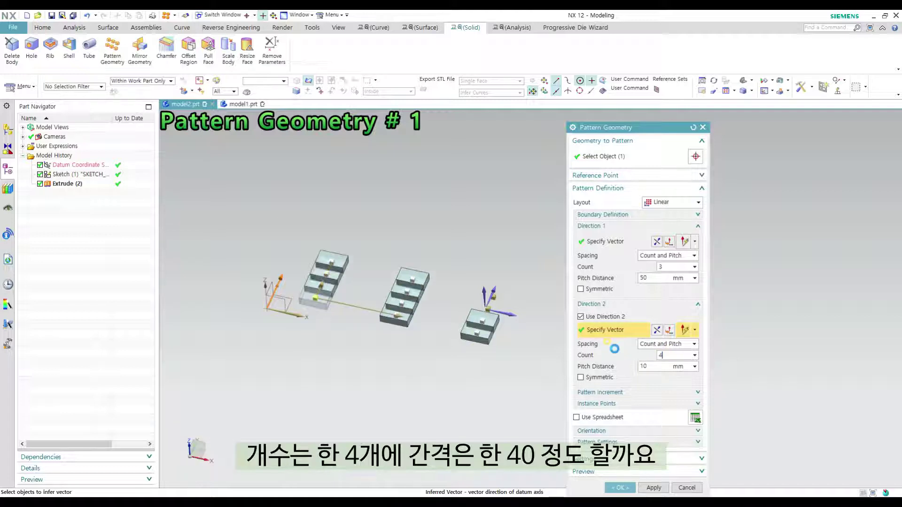
key("Tab")
type("40")
key("Return")
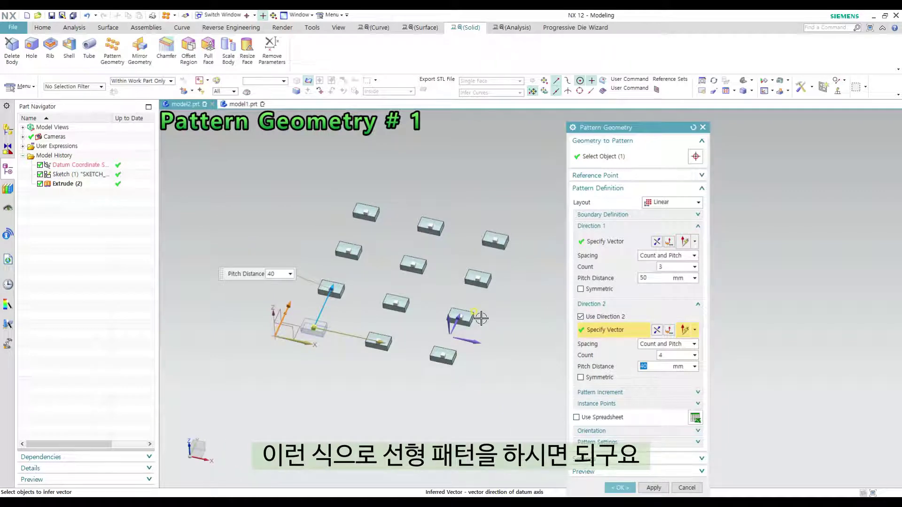
Step: Change the pattern layout to Circular and specify the datum Z axis as the rotation axis
left_click(668, 203)
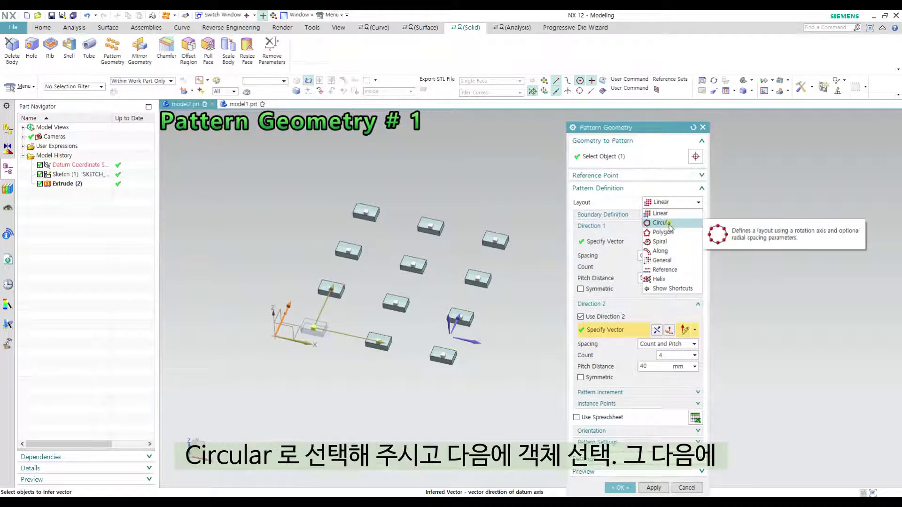
left_click(662, 223)
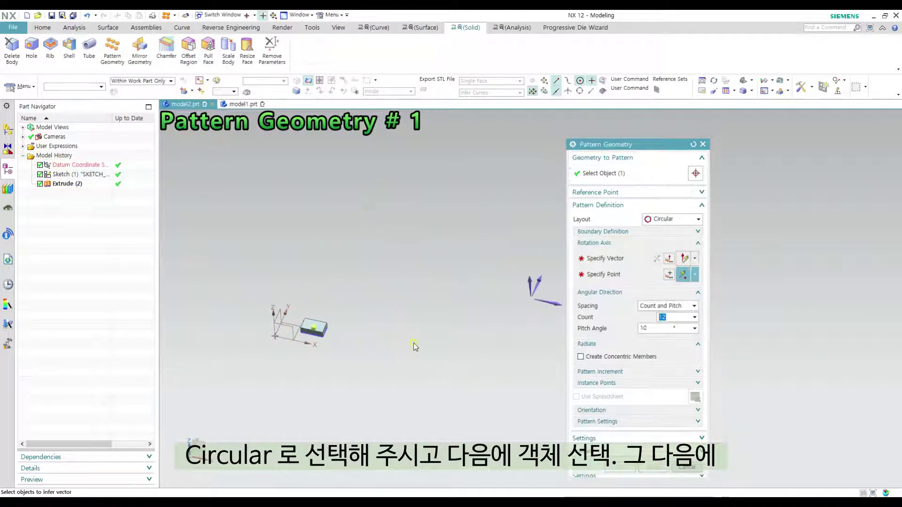
middle_click_drag(373, 344, 465, 341, "shift")
scroll(375, 329, "up", 5)
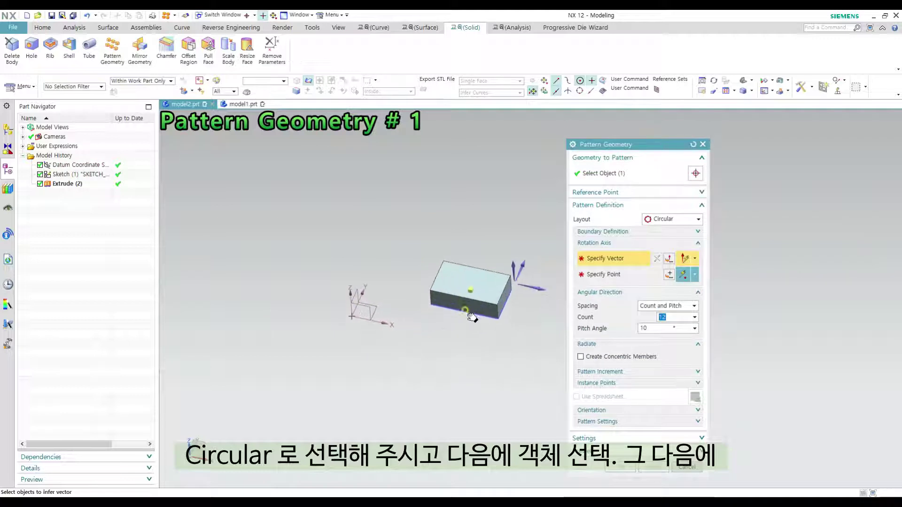
left_click(617, 175)
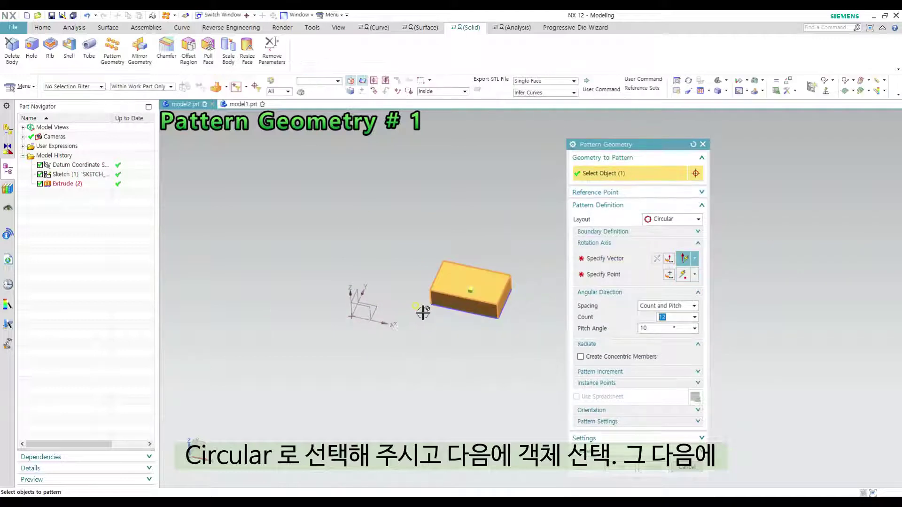
left_click(619, 257)
left_click(350, 299)
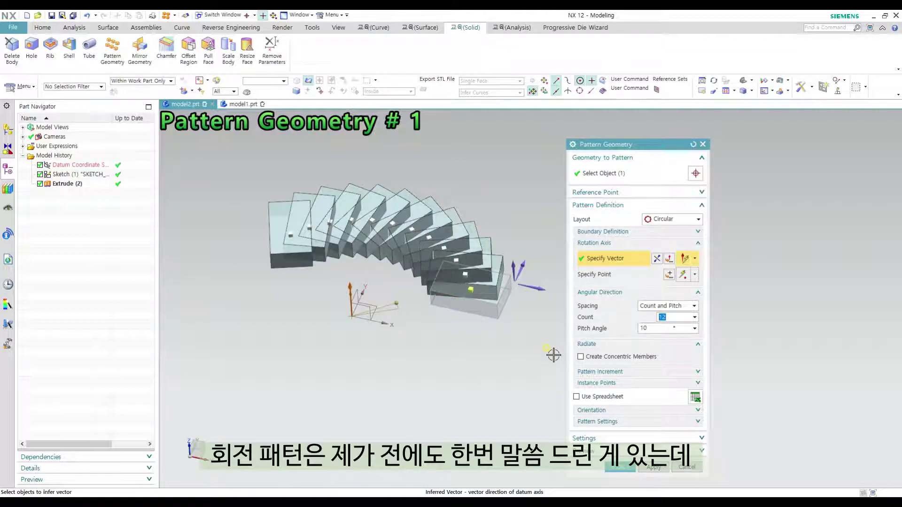
Step: Set the circular pattern to Count and Span spacing with a 360° span angle and a count of 7
left_click(652, 306)
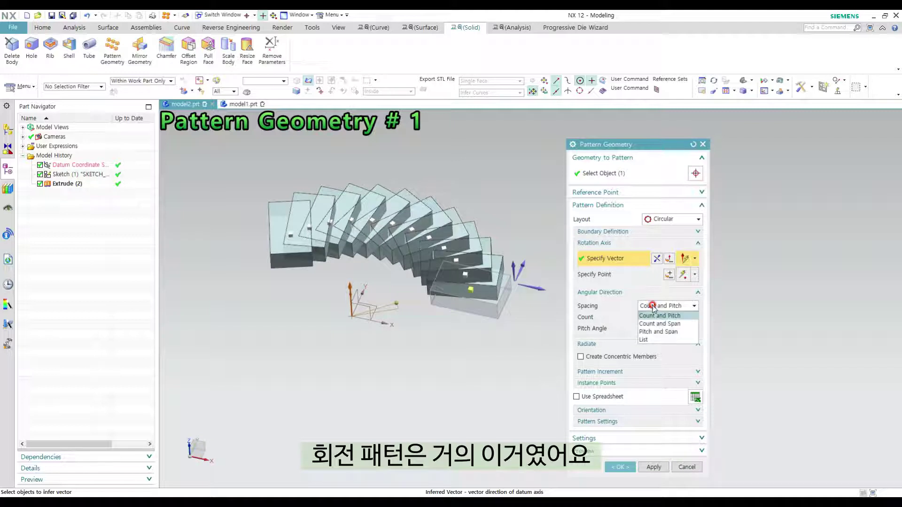
left_click(672, 324)
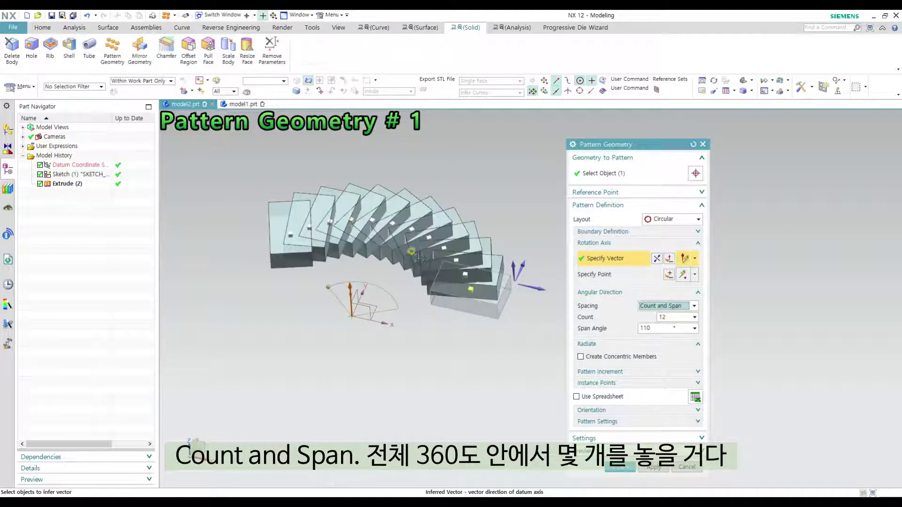
double_click(664, 328)
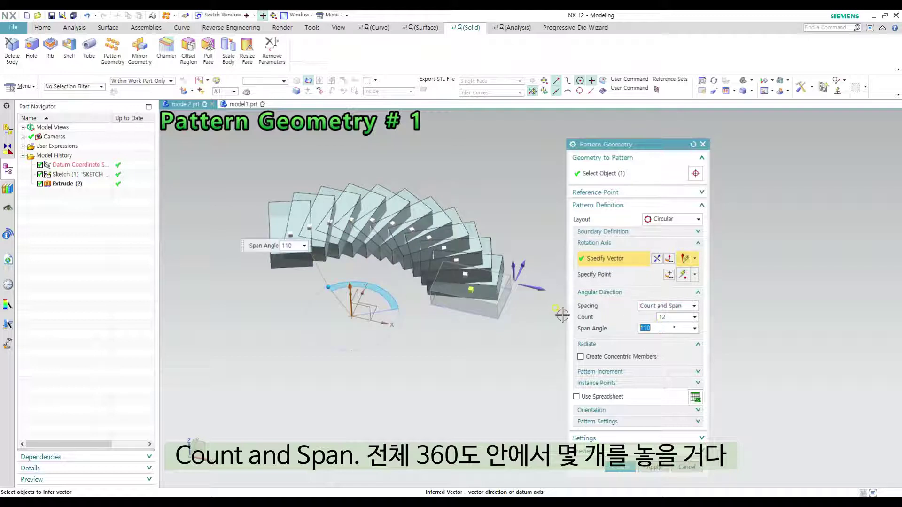
type("360")
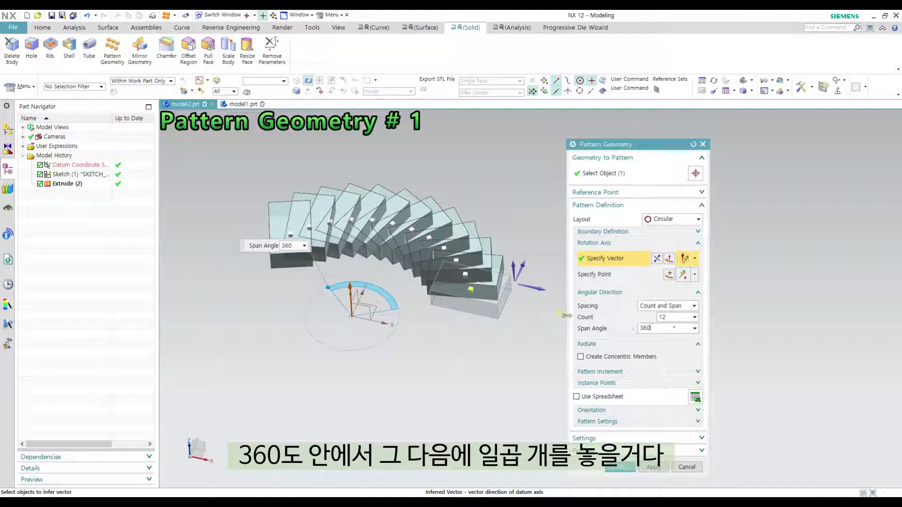
key("Return")
double_click(653, 315)
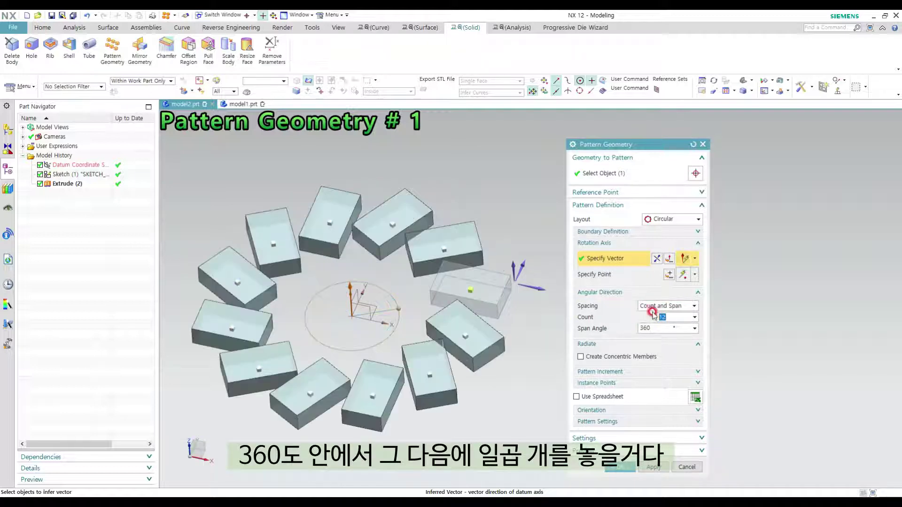
type("7")
key("Return")
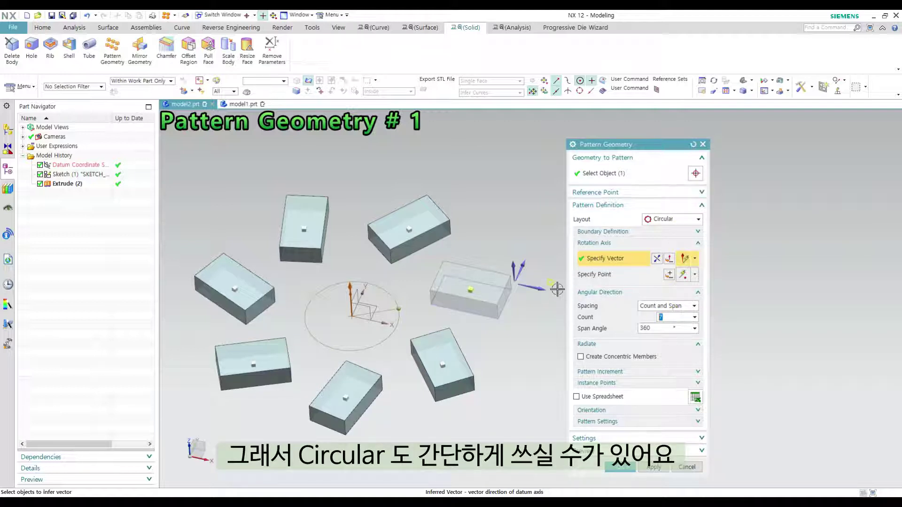
Step: Cancel the circular pattern and switch to the model1.prt part with the block and arc
left_click(674, 220)
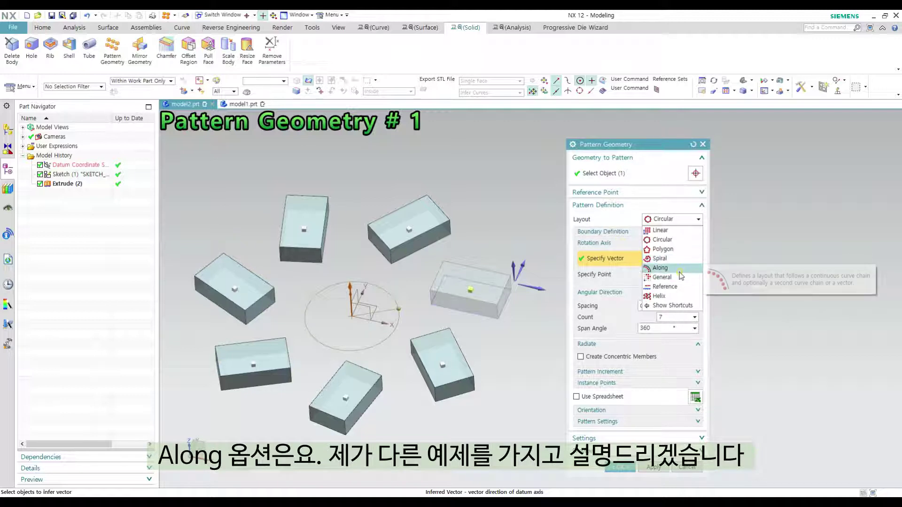
key("Escape")
key("Escape")
key("ctrl+Tab")
middle_click_drag(645, 291, 509, 296)
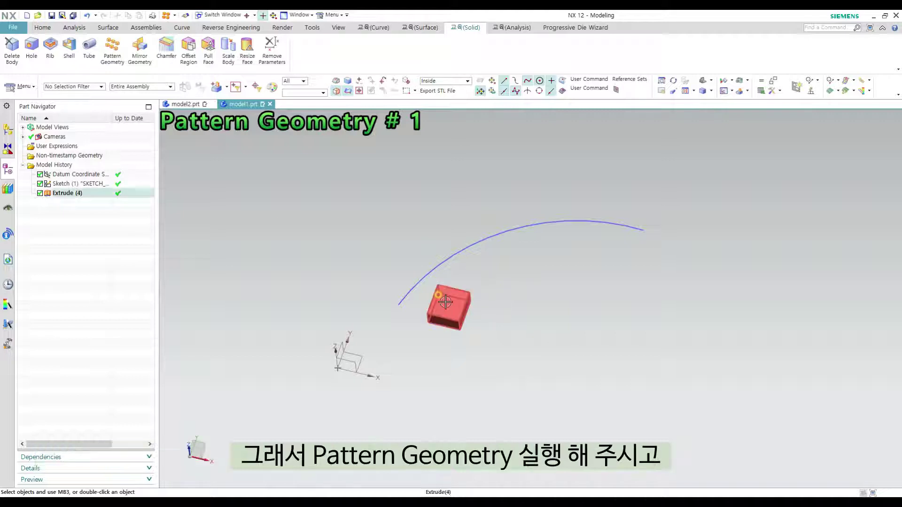
Step: Start Pattern Geometry, select the block beside the arc, and set the layout to Along
left_click(109, 52)
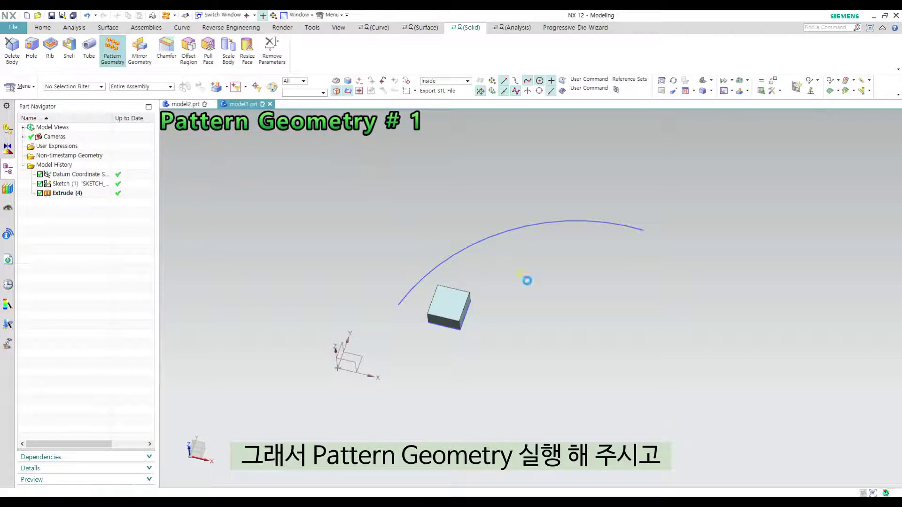
left_click(449, 307)
left_click(667, 219)
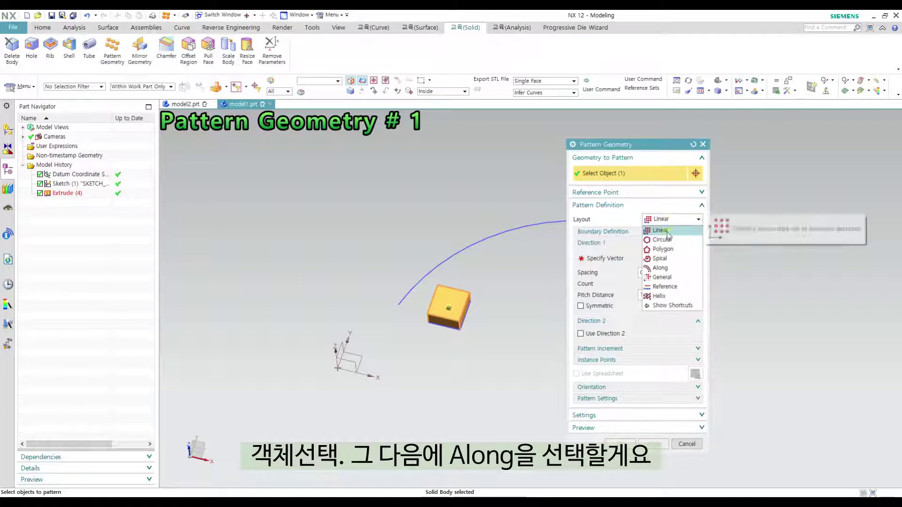
left_click(658, 267)
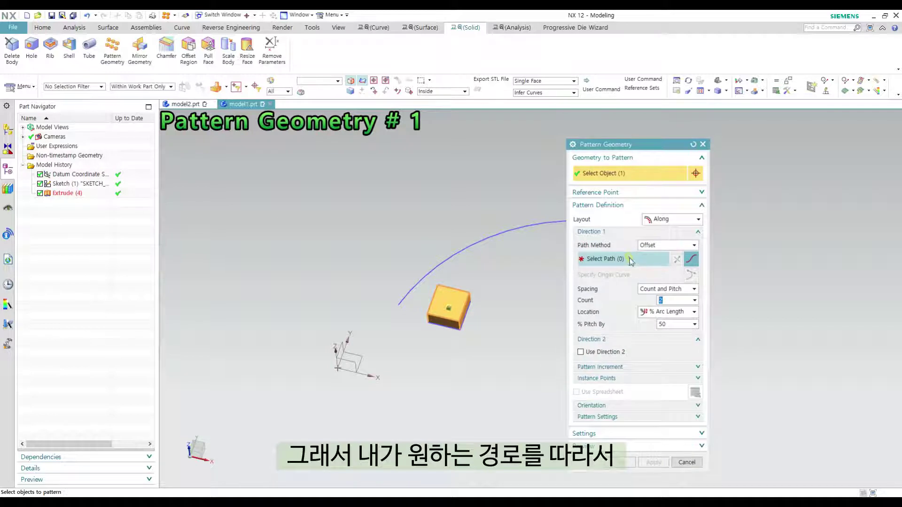
Step: Select the arc as the path for the Along pattern of the block
middle_click_drag(346, 271, 489, 283, "shift")
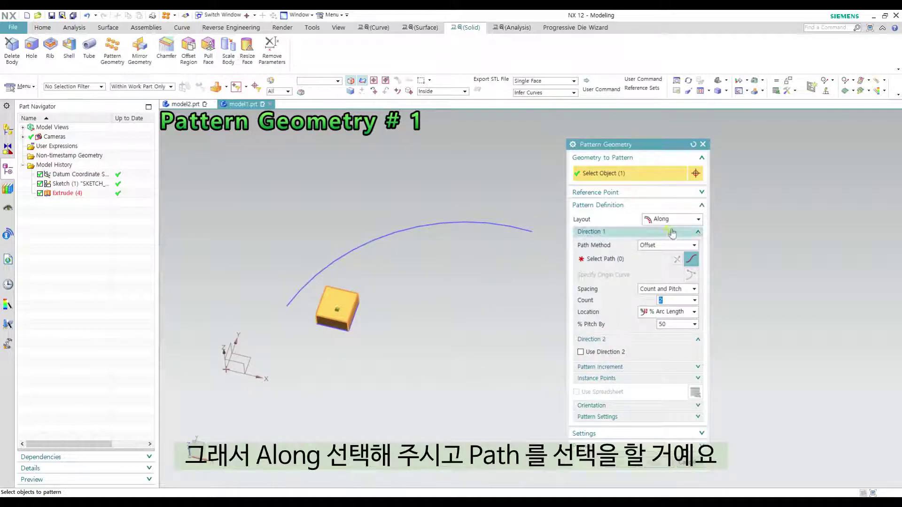
left_click(618, 260)
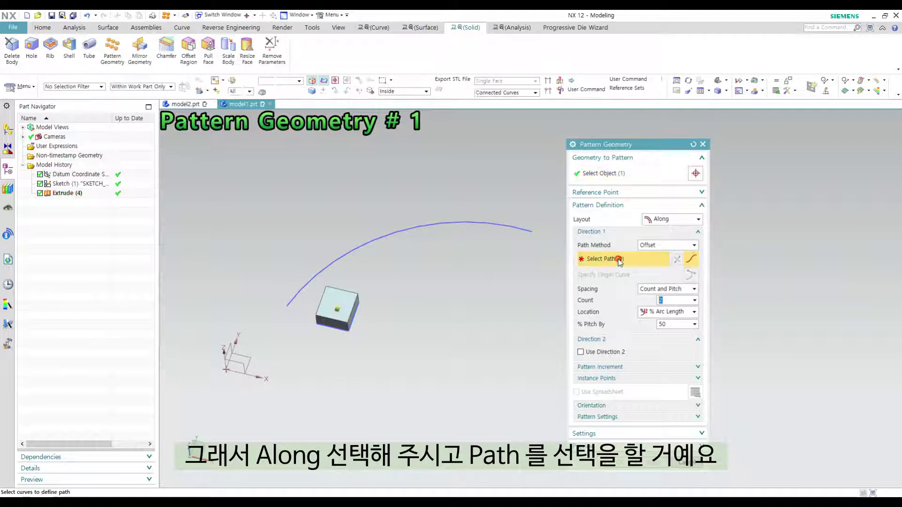
left_click(389, 234)
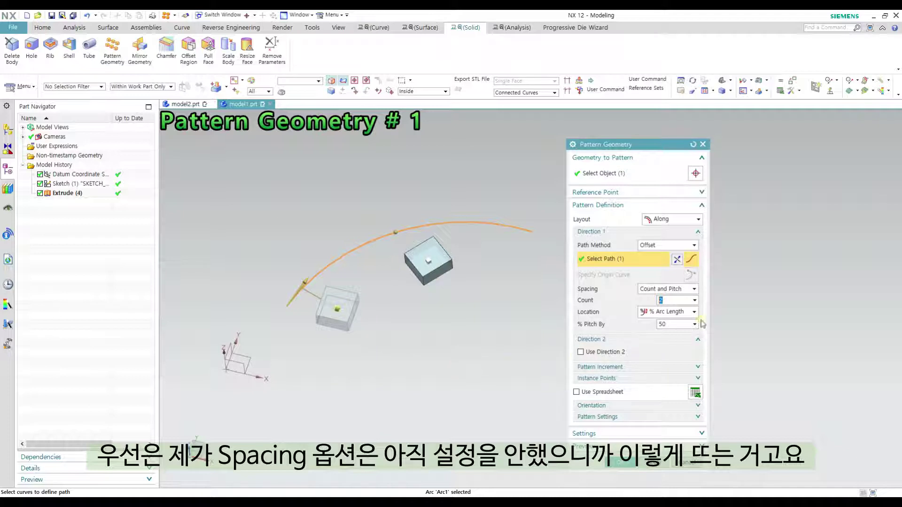
Step: Set the pattern spacing to Count and Span with a 100% arc-length span and a count of 5
left_click(672, 290)
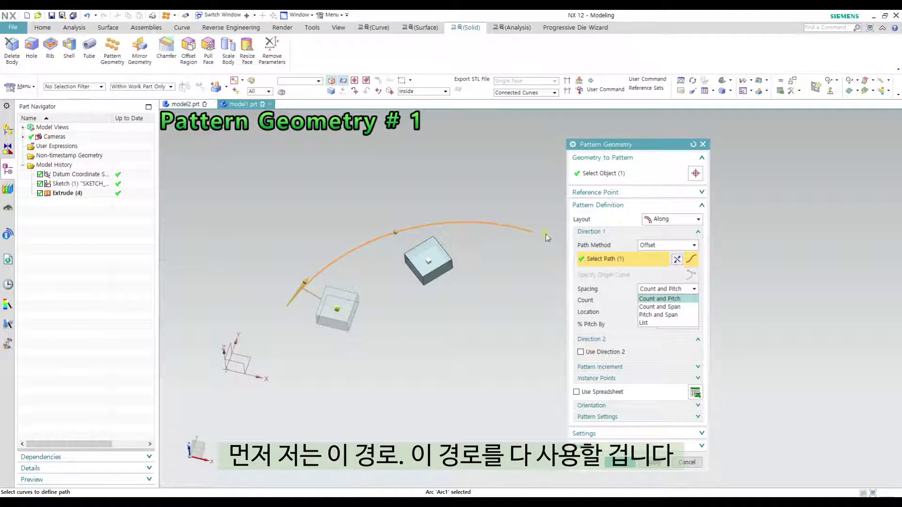
left_click(674, 307)
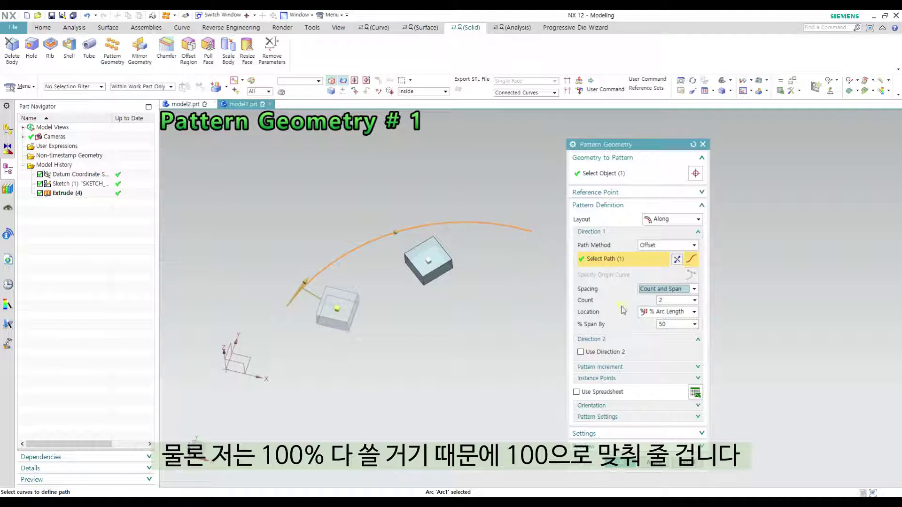
left_click(675, 324)
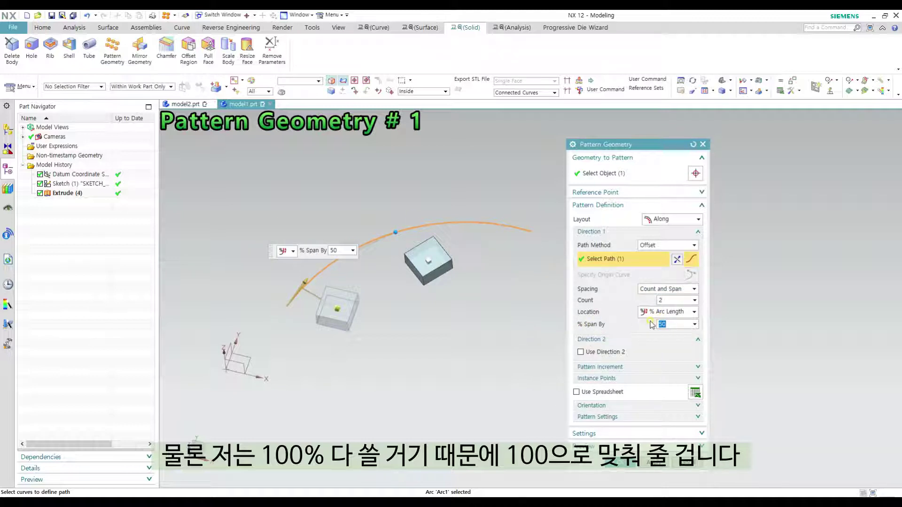
key("Return")
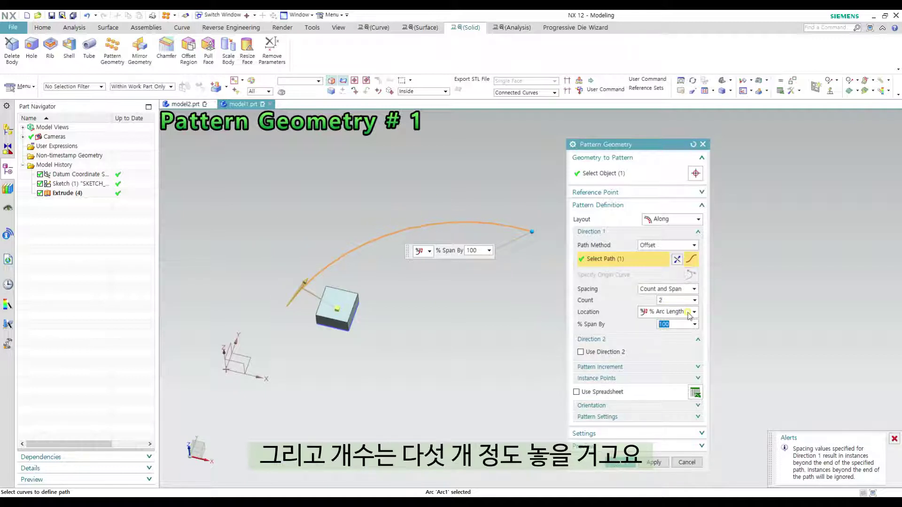
left_click(603, 290)
type("5")
key("Return")
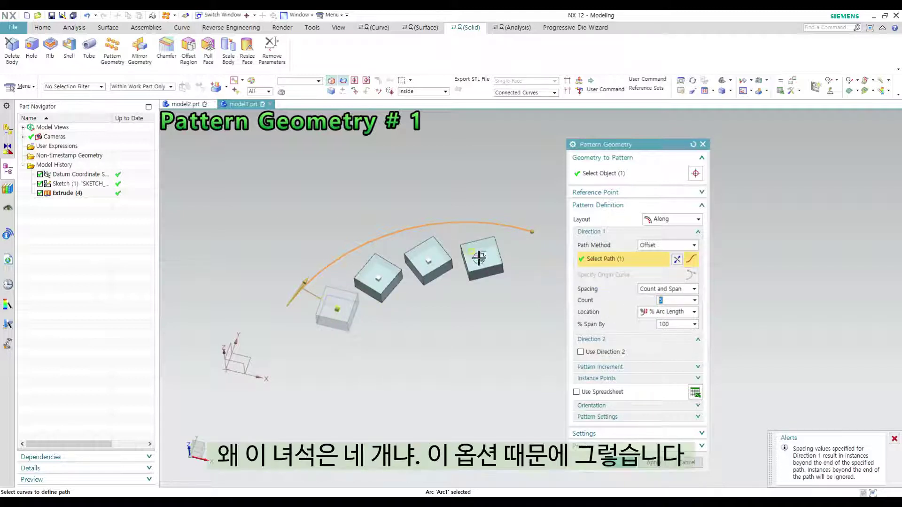
Step: Try the Rigid path method on the block pattern in a top view, and return the path method to Offset
left_click(659, 246)
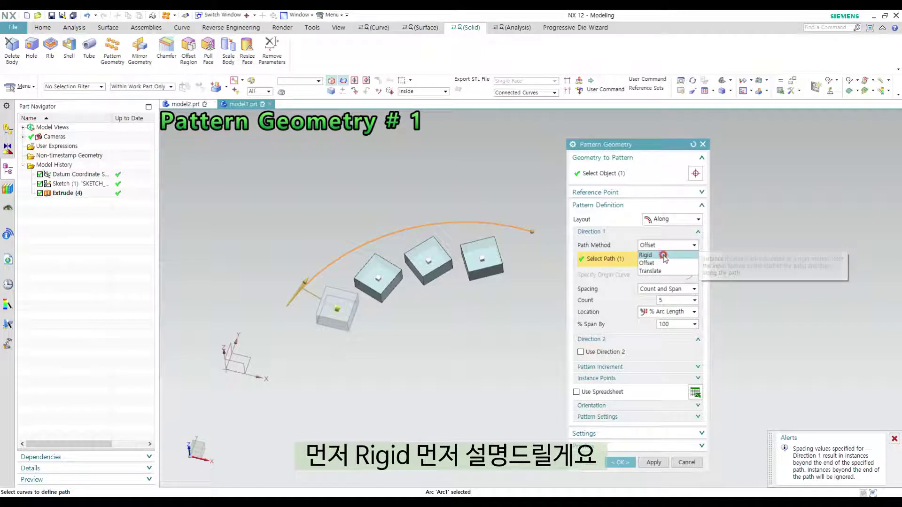
left_click(663, 256)
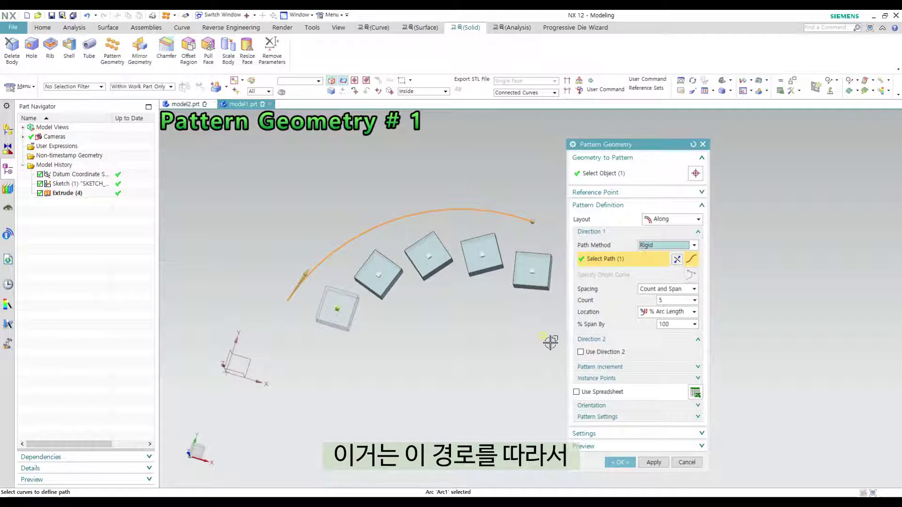
key("F8")
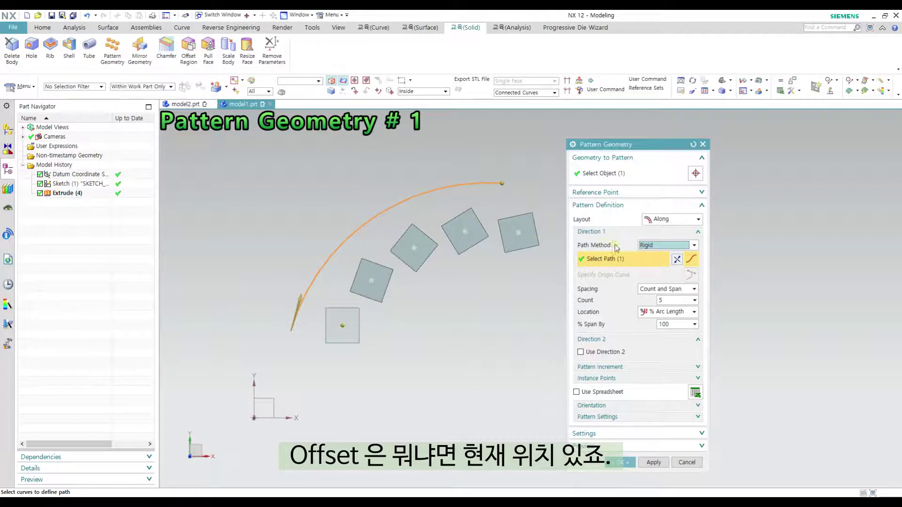
left_click(647, 246)
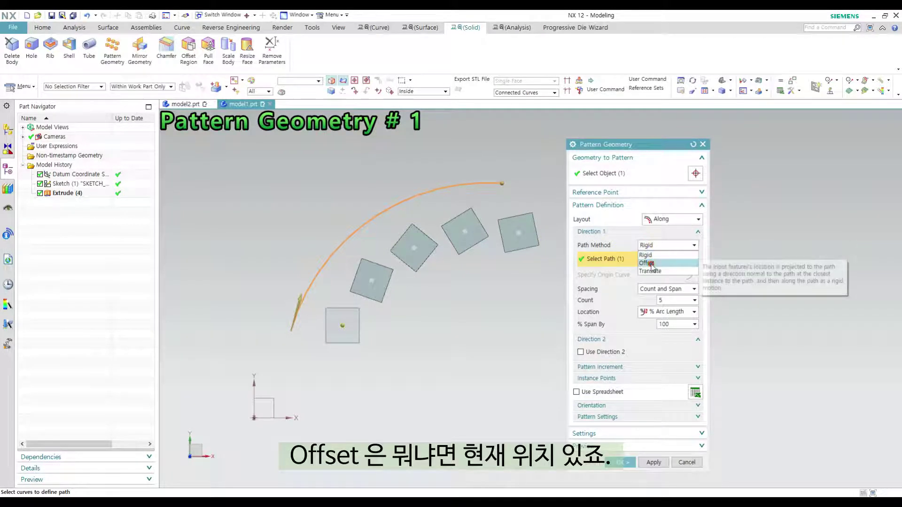
left_click(651, 264)
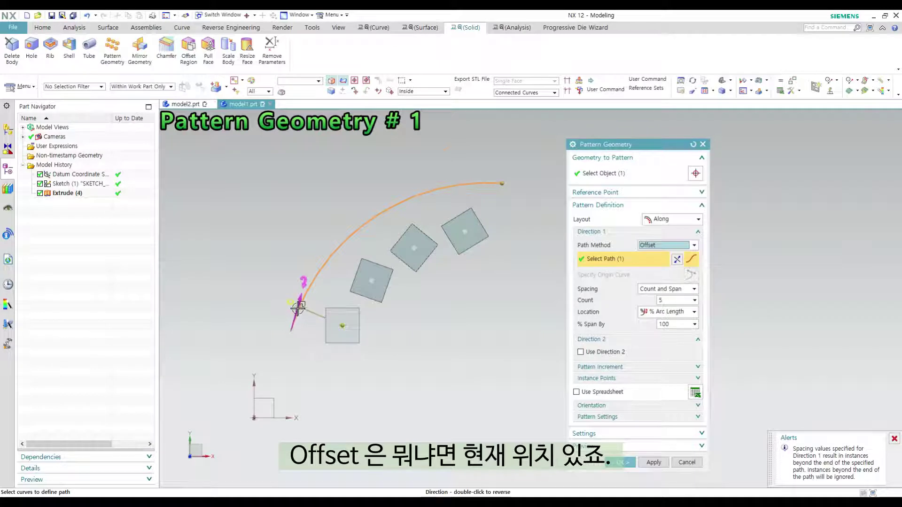
Step: Examine where the Offset pattern starts on the arc relative to the original block and how its copies follow the path
scroll(303, 310, "up", 3)
scroll(303, 310, "up", 2)
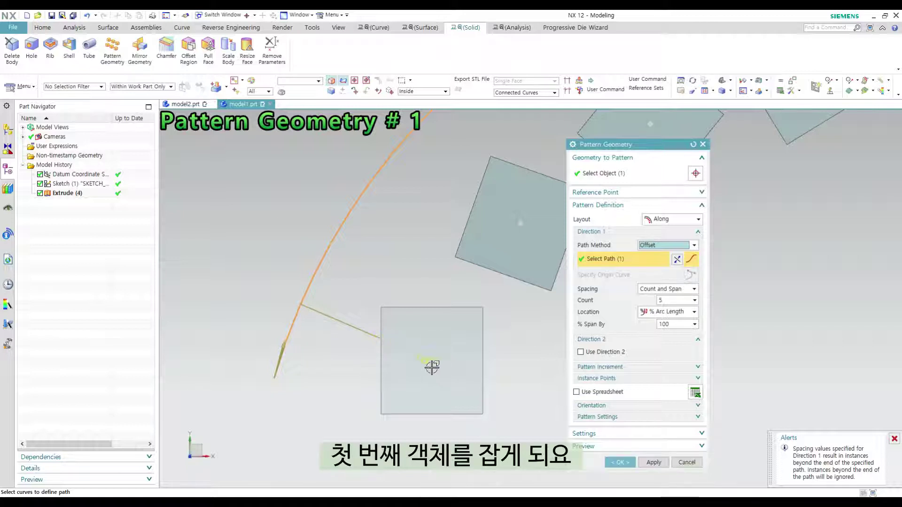
scroll(414, 335, "down", 3)
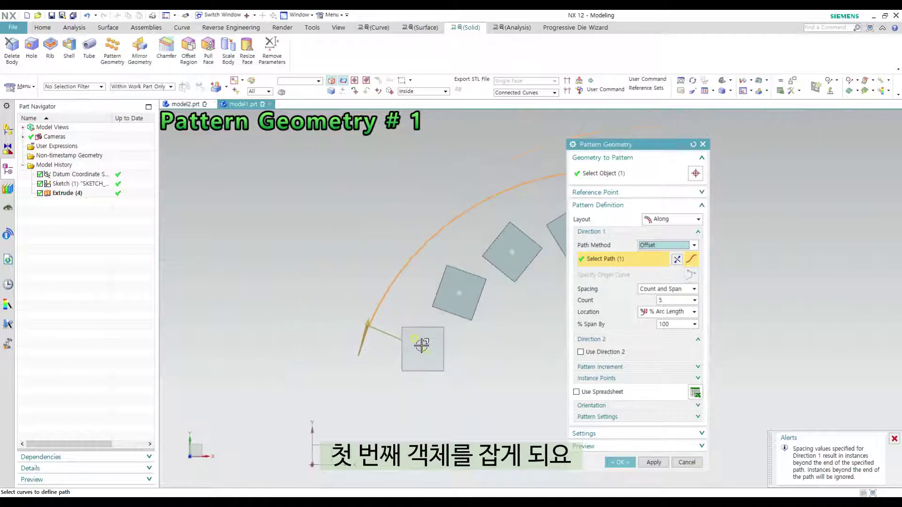
scroll(399, 338, "up", 2)
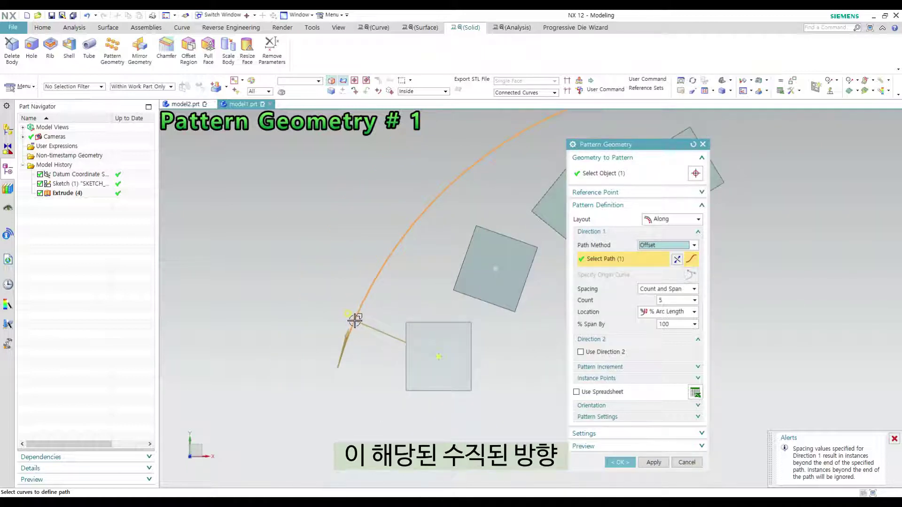
scroll(435, 352, "up", 1)
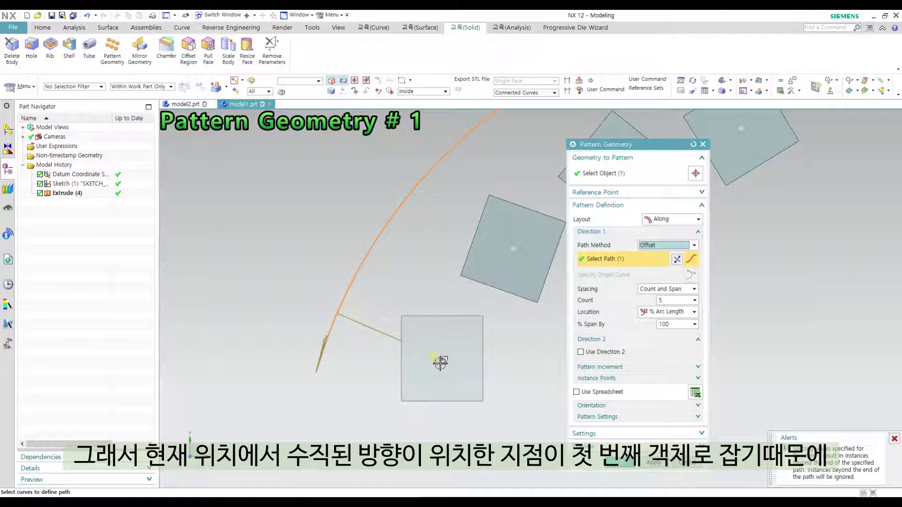
scroll(413, 357, "down", 3)
scroll(342, 354, "up", 3)
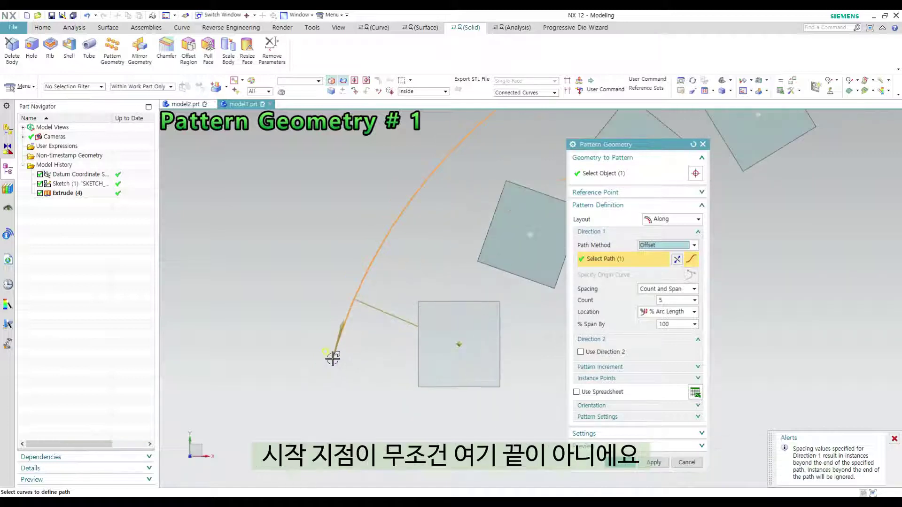
scroll(450, 378, "down", 2)
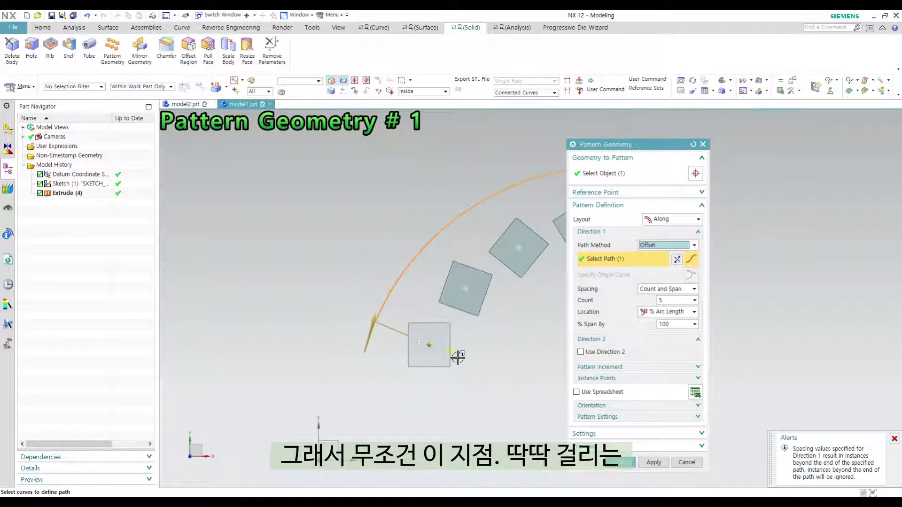
scroll(387, 332, "up", 2)
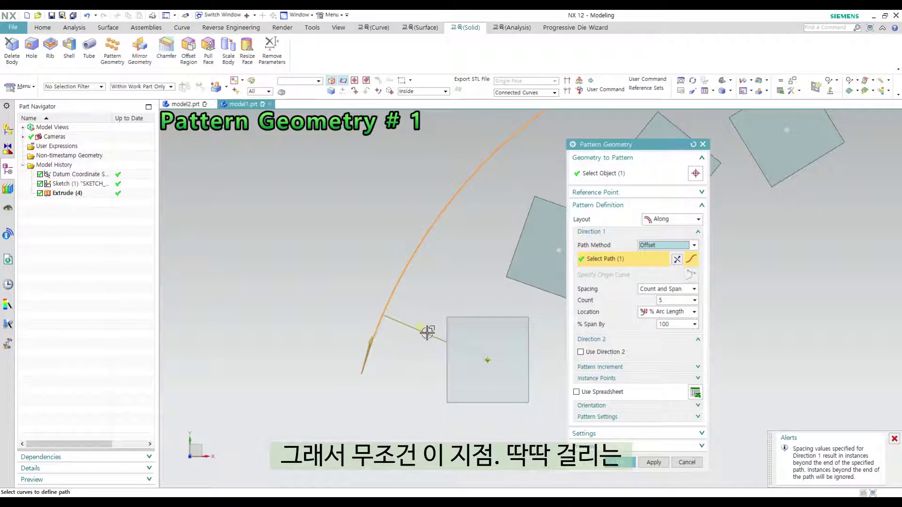
scroll(378, 337, "down", 2)
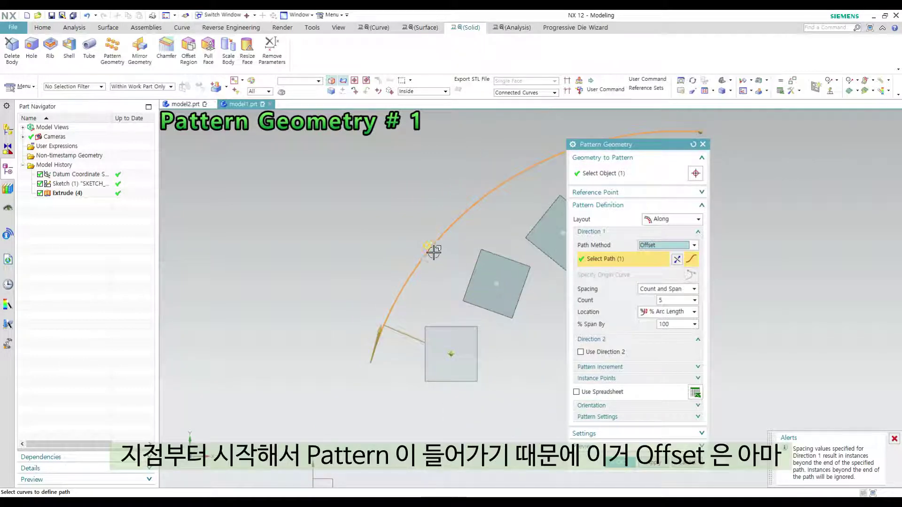
scroll(390, 281, "down", 2)
scroll(429, 322, "up", 1)
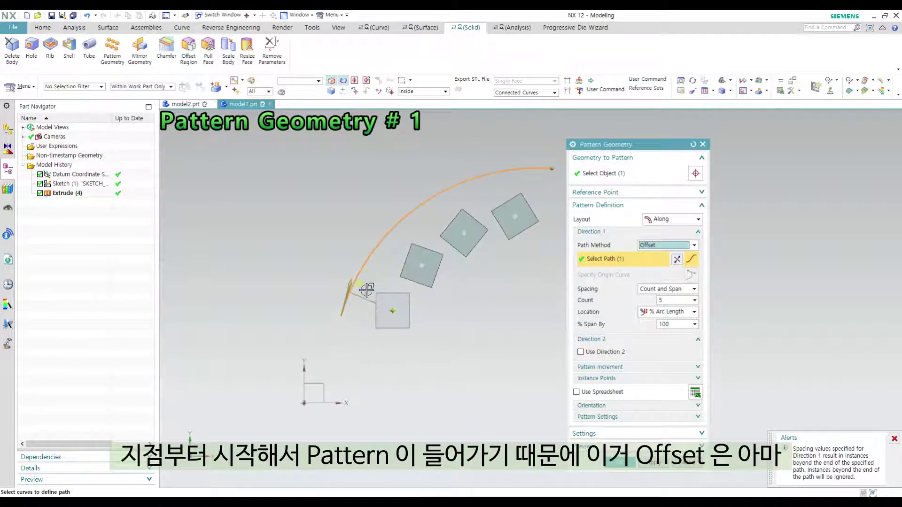
scroll(382, 305, "up", 1)
scroll(387, 303, "down", 1)
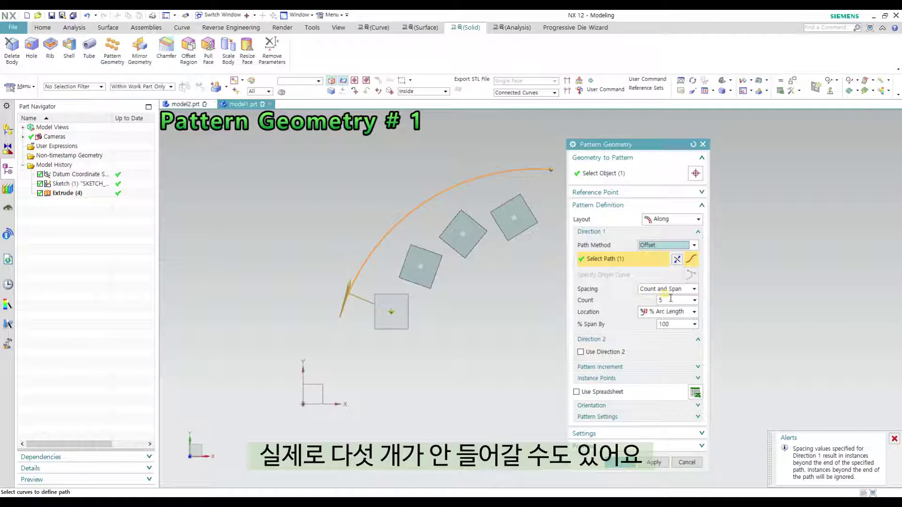
scroll(389, 311, "up", 3)
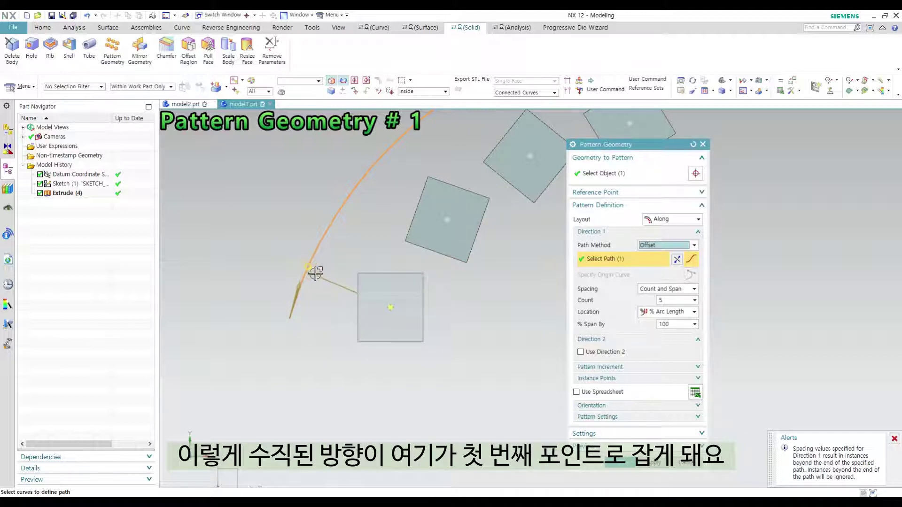
scroll(317, 314, "down", 2)
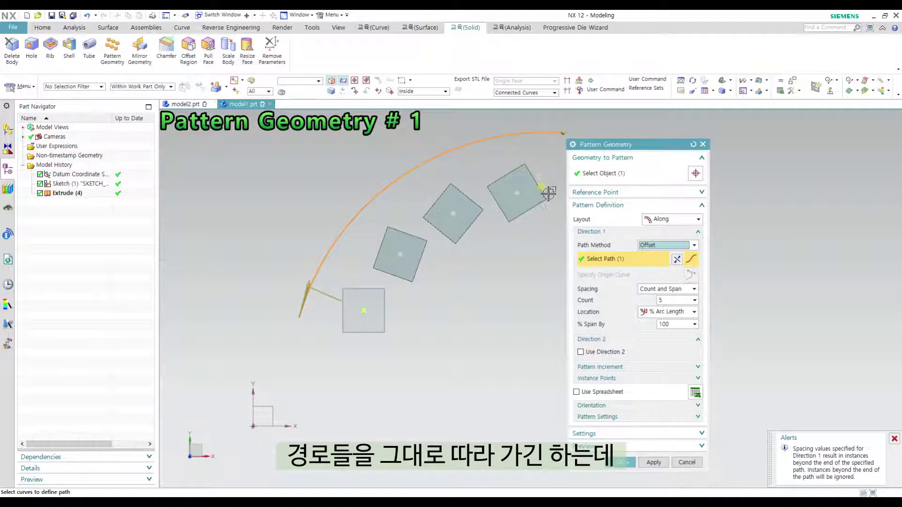
scroll(413, 331, "up", 2)
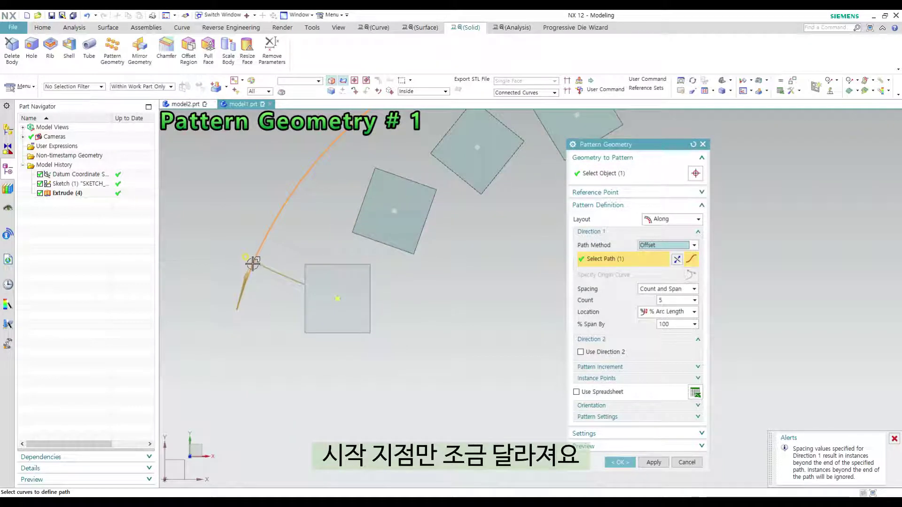
Step: Change the path method to Translate, compare it with Rigid, and return to Translate to inspect the pattern's start on the arc
left_click(661, 245)
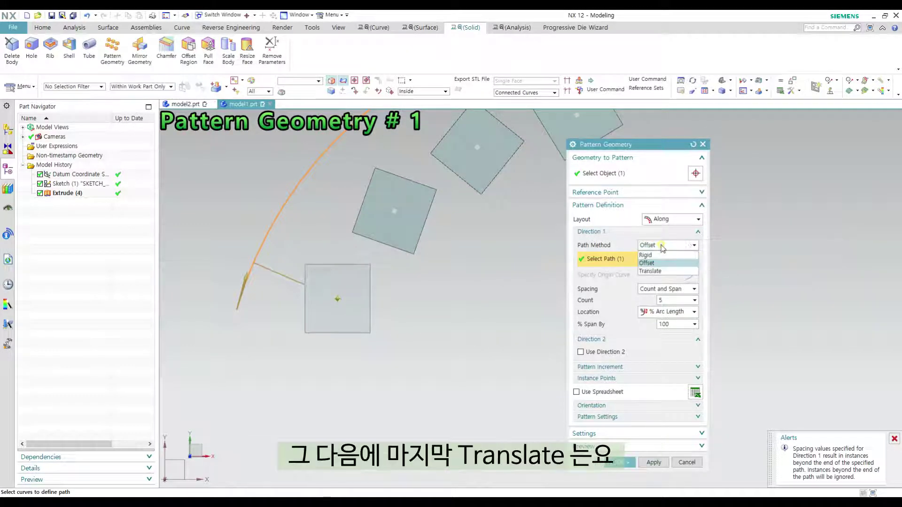
left_click(662, 271)
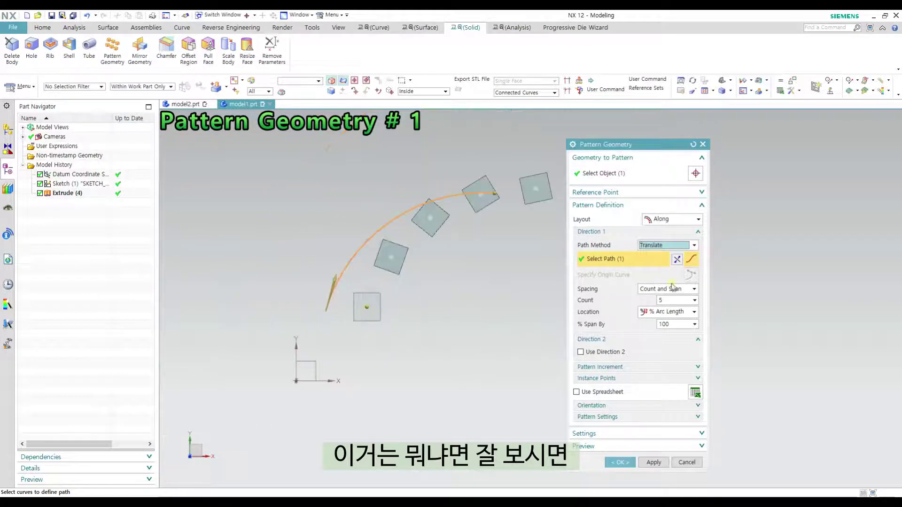
left_click(657, 246)
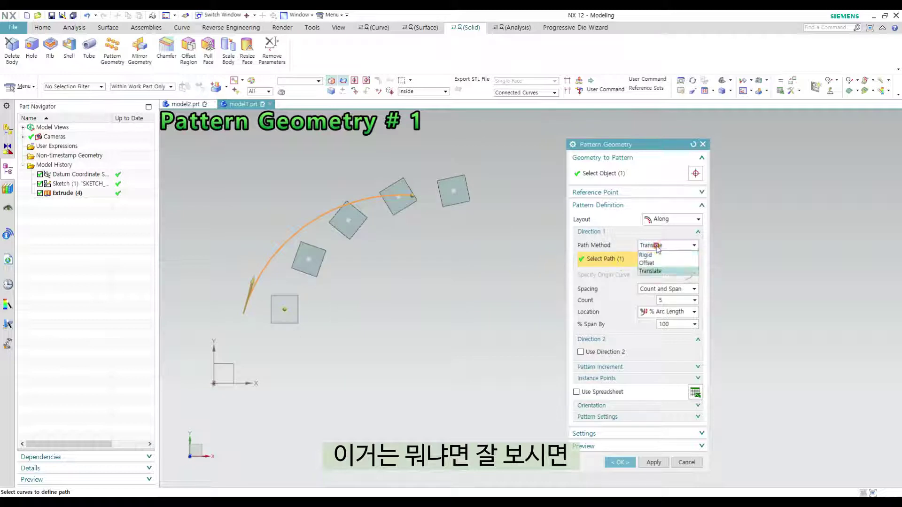
left_click(656, 255)
left_click(662, 244)
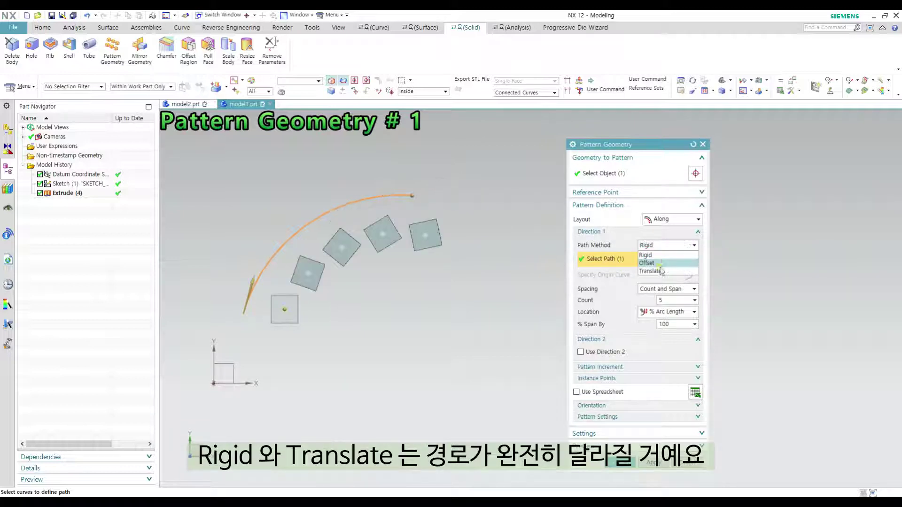
left_click(658, 271)
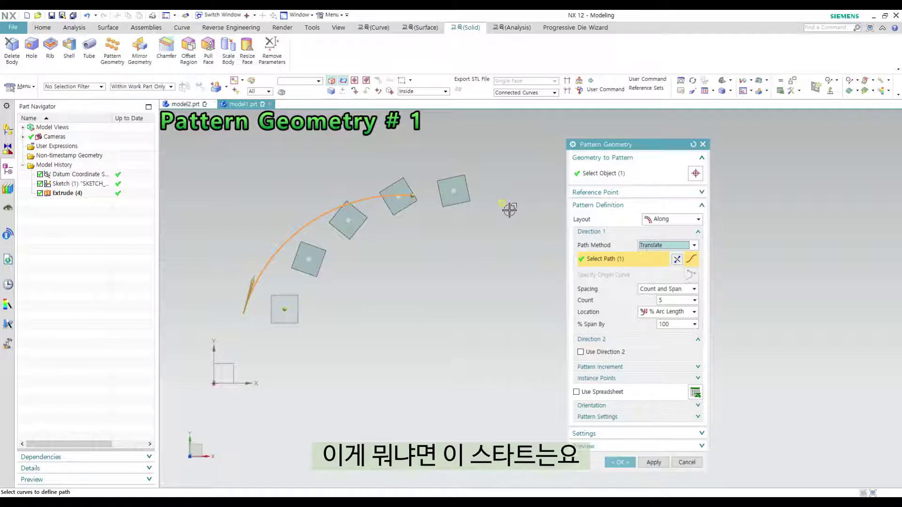
scroll(243, 302, "up", 1)
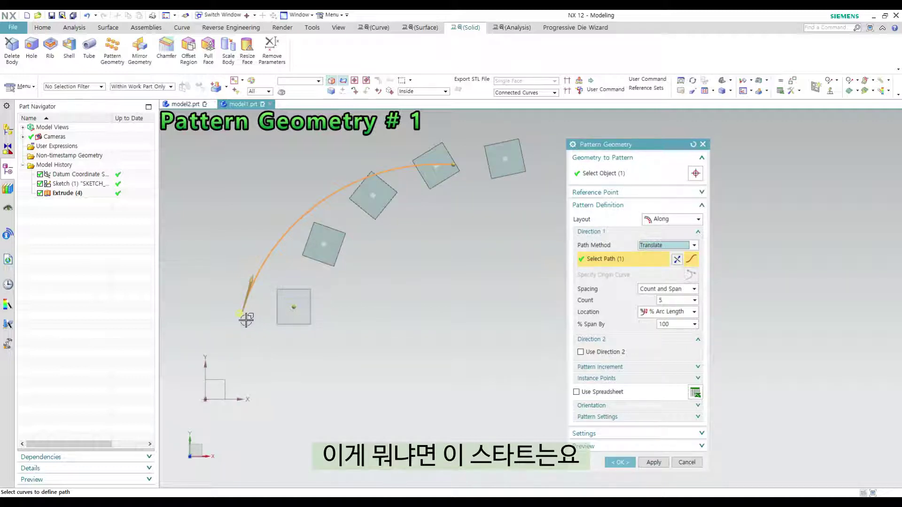
Step: Switch the path method to Rigid, return it to Translate, and examine the pattern's start relative to the arc end and block centre
left_click(658, 245)
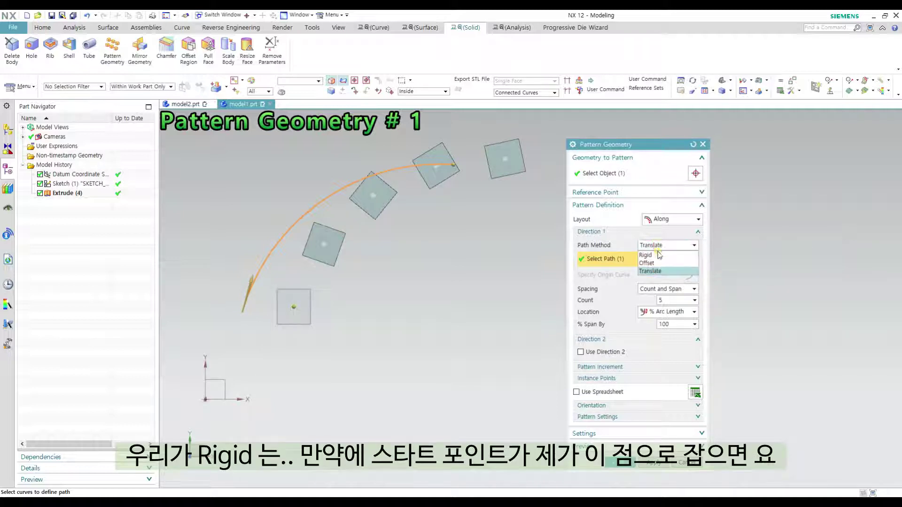
left_click(653, 265)
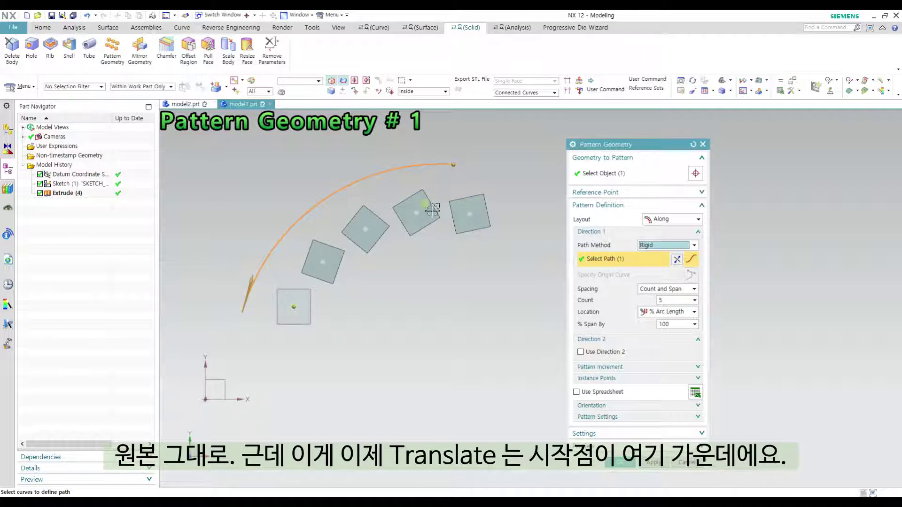
left_click(654, 245)
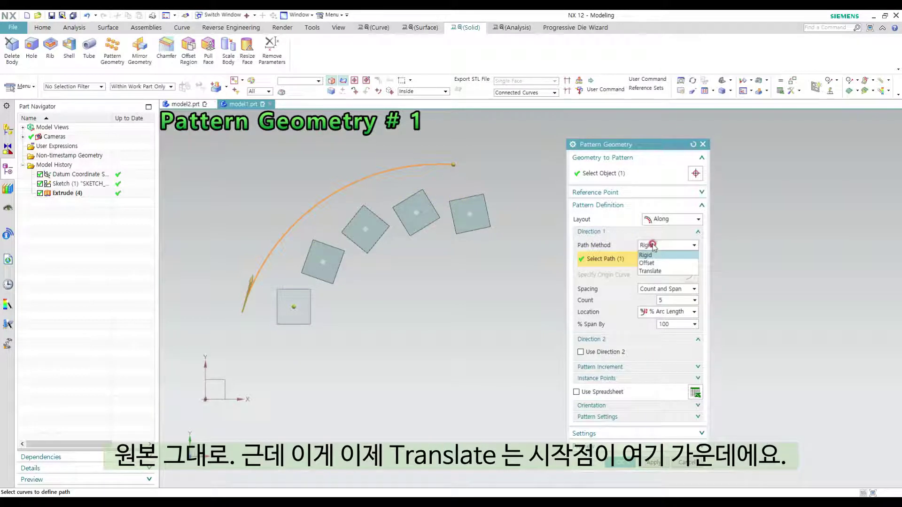
left_click(655, 271)
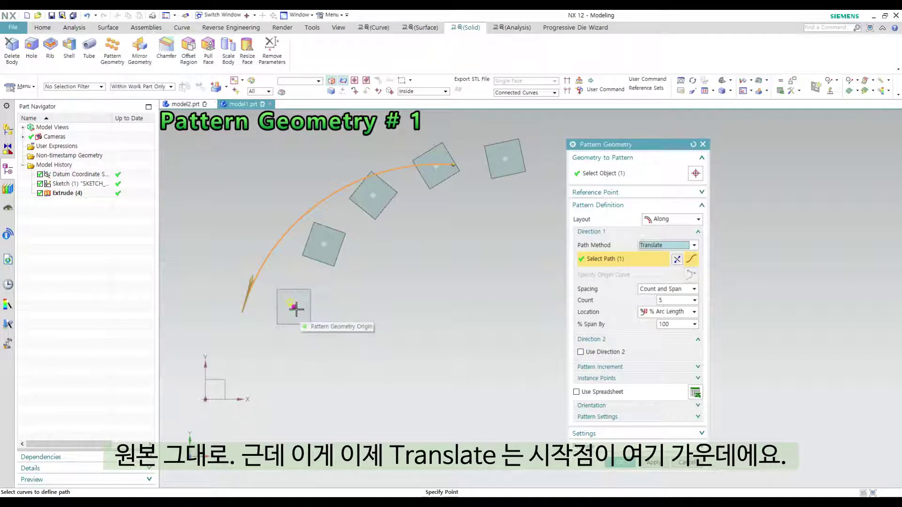
scroll(294, 307, "up", 3)
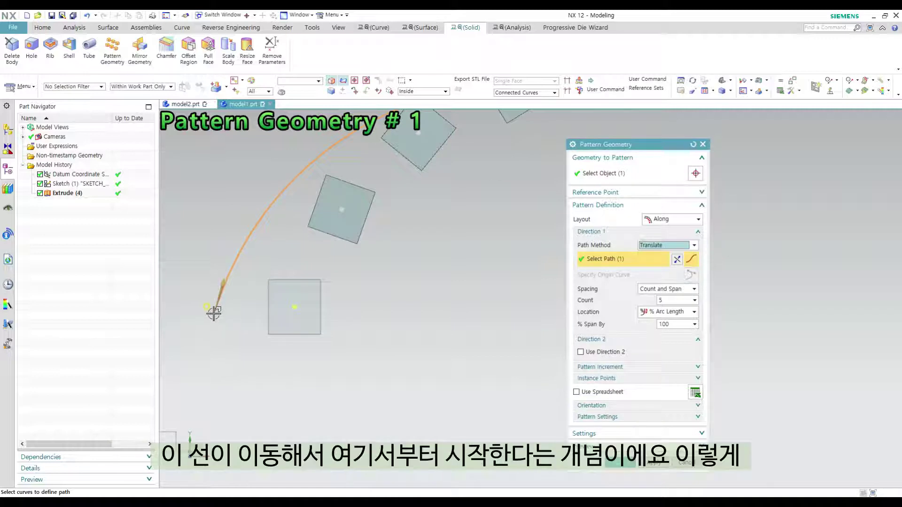
scroll(216, 282, "down", 2)
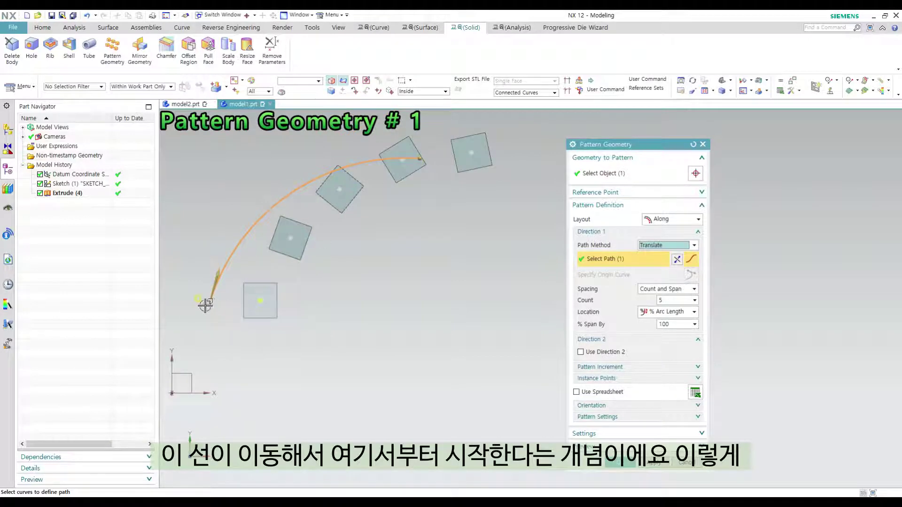
left_click_drag(205, 305, 260, 301)
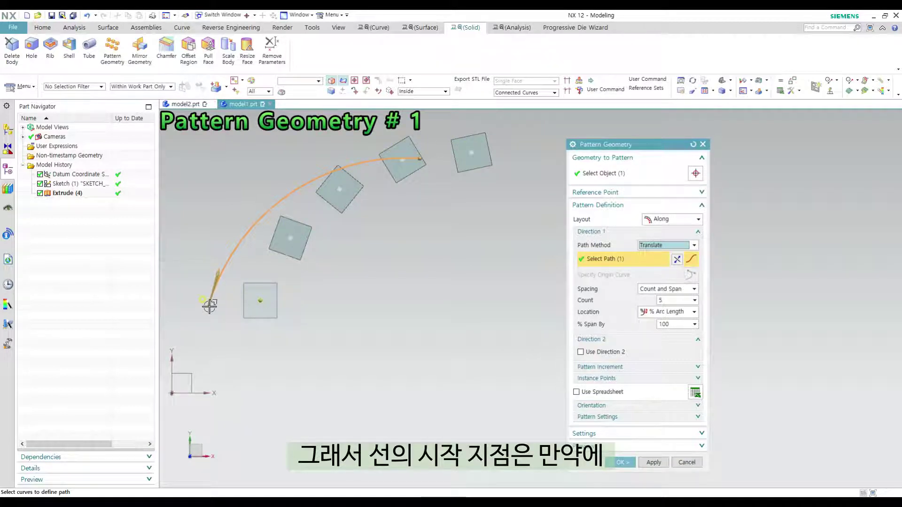
scroll(250, 320, "up", 1)
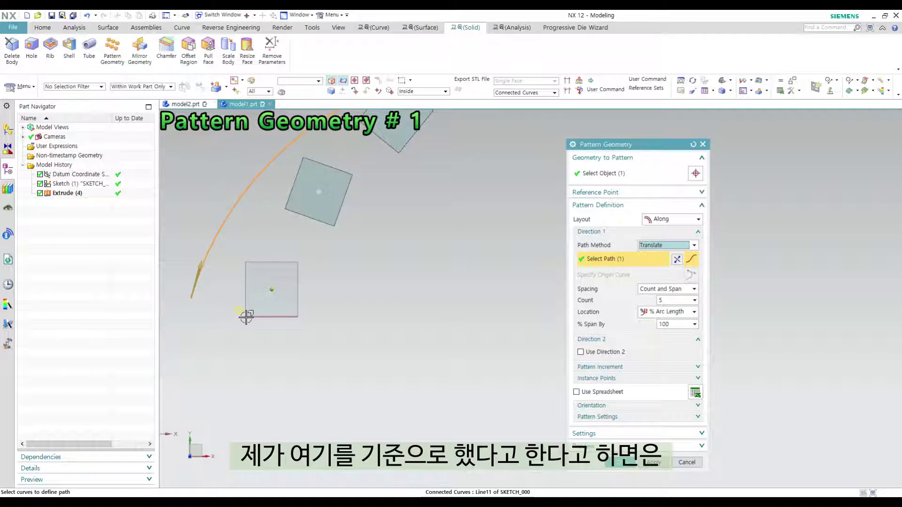
scroll(246, 315, "down", 1)
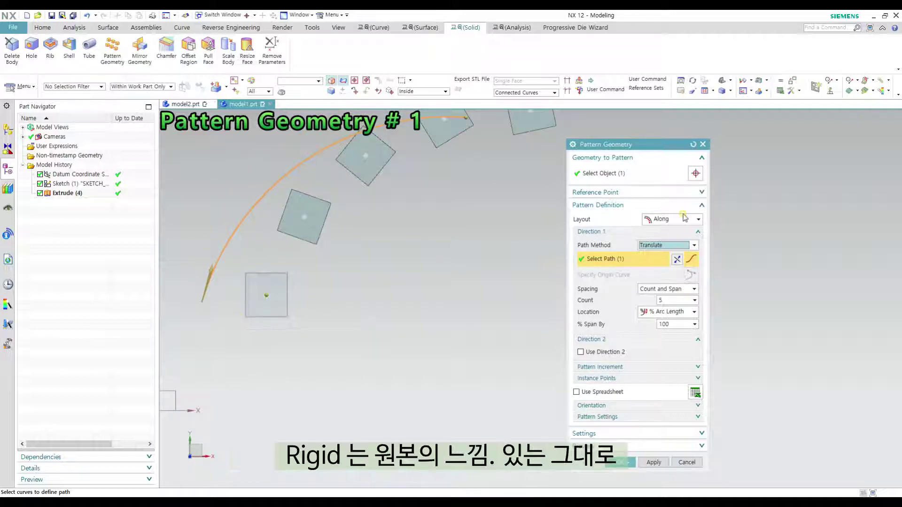
Step: Try the Rigid path method again, then restore Translate and inspect the offset between the arc's start and the block's centre
left_click(667, 245)
left_click(651, 261)
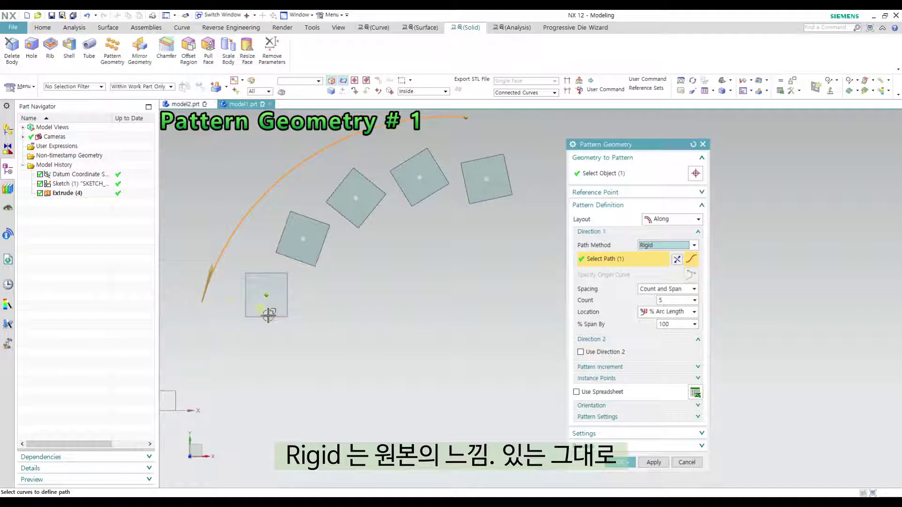
scroll(268, 315, "down", 1)
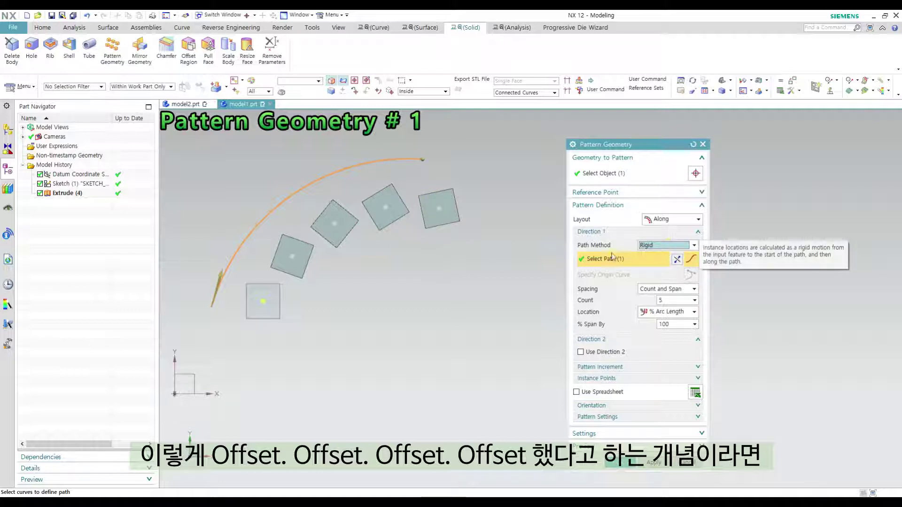
left_click(665, 246)
left_click(655, 261)
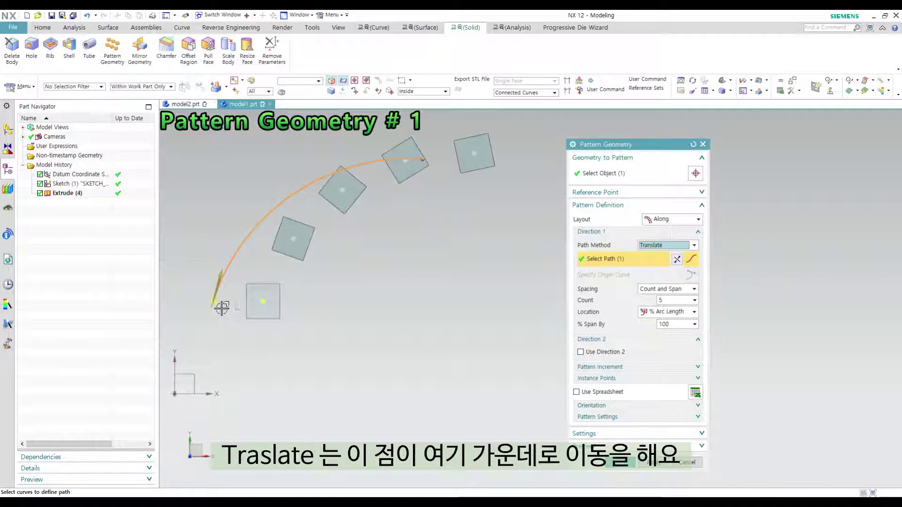
scroll(212, 308, "up", 2)
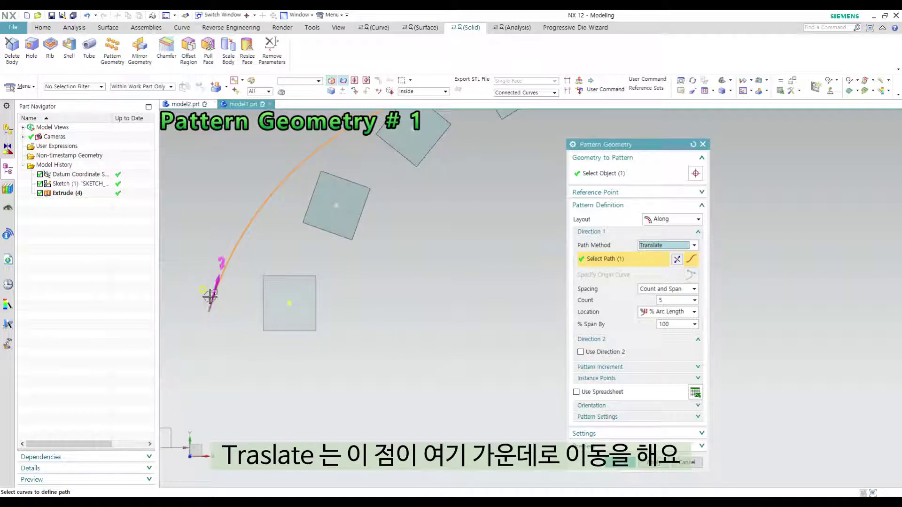
left_click(287, 300)
scroll(227, 316, "down", 2)
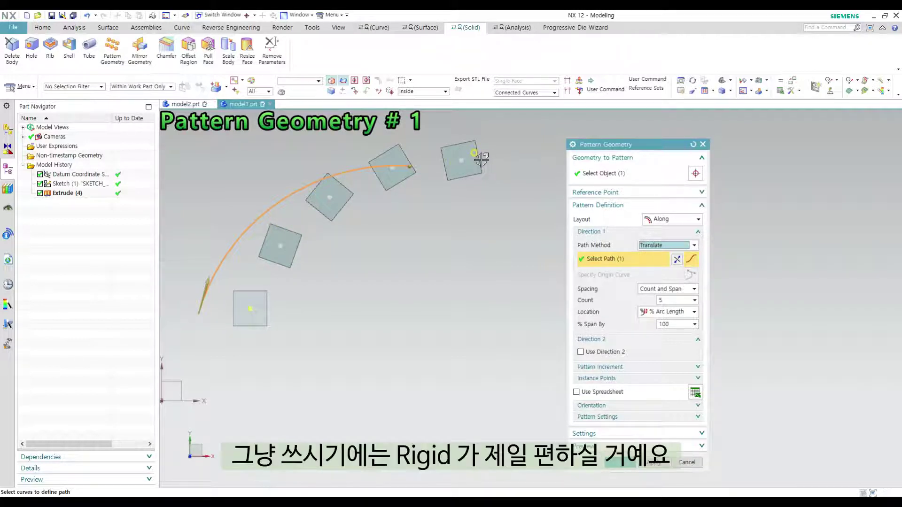
Step: Set the path method to Rigid and inspect how the block copies follow the arc
left_click(662, 245)
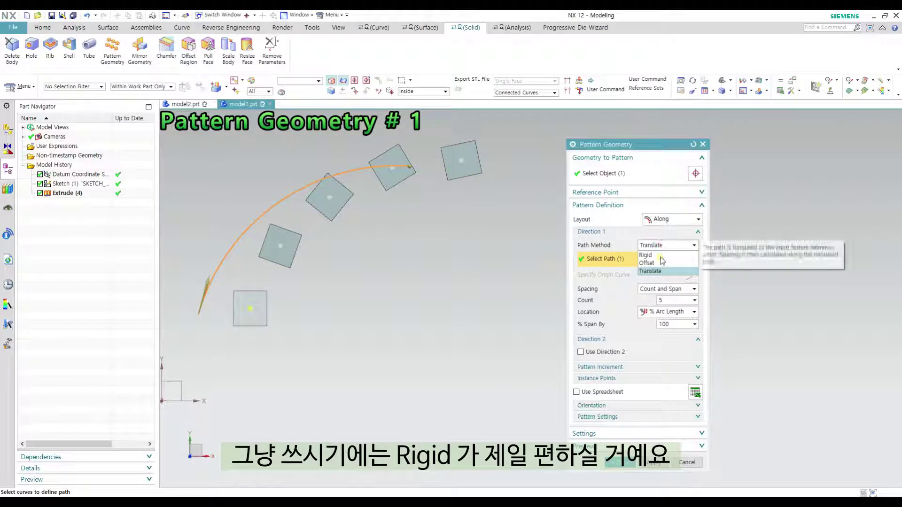
left_click(650, 259)
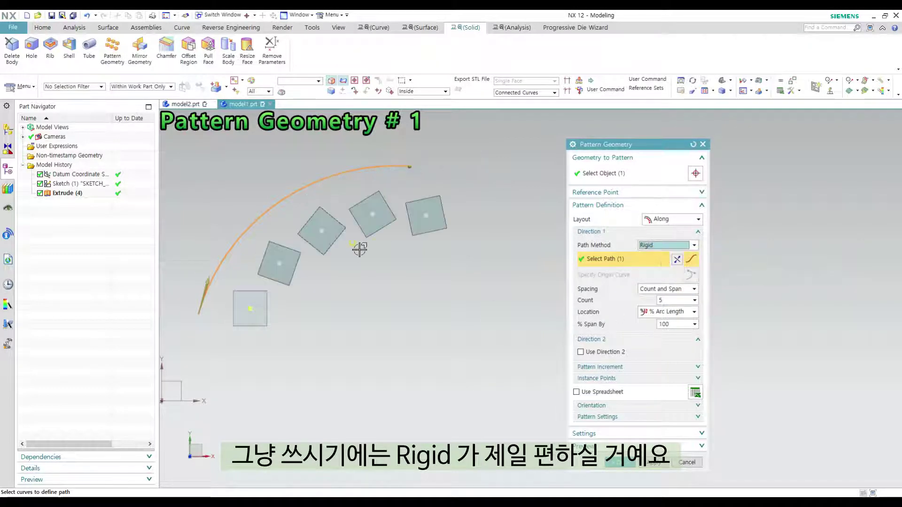
scroll(295, 232, "up", 1)
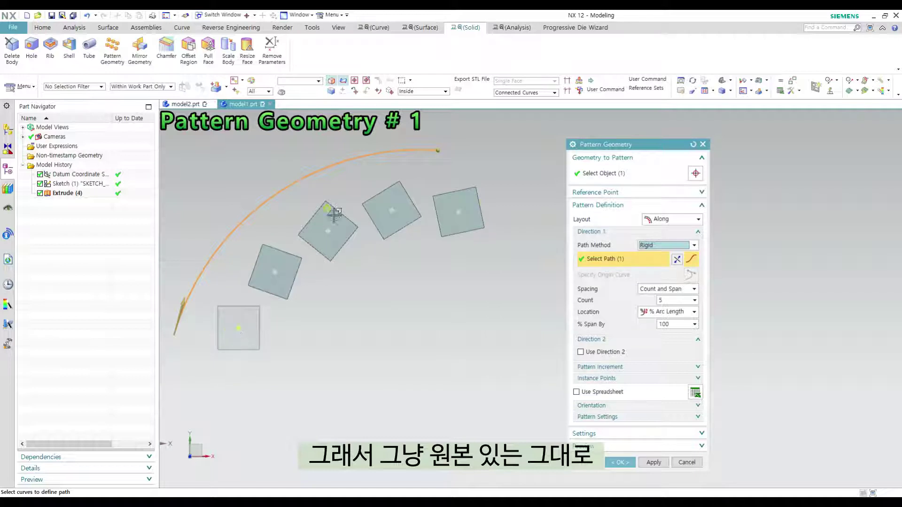
scroll(513, 201, "down", 1)
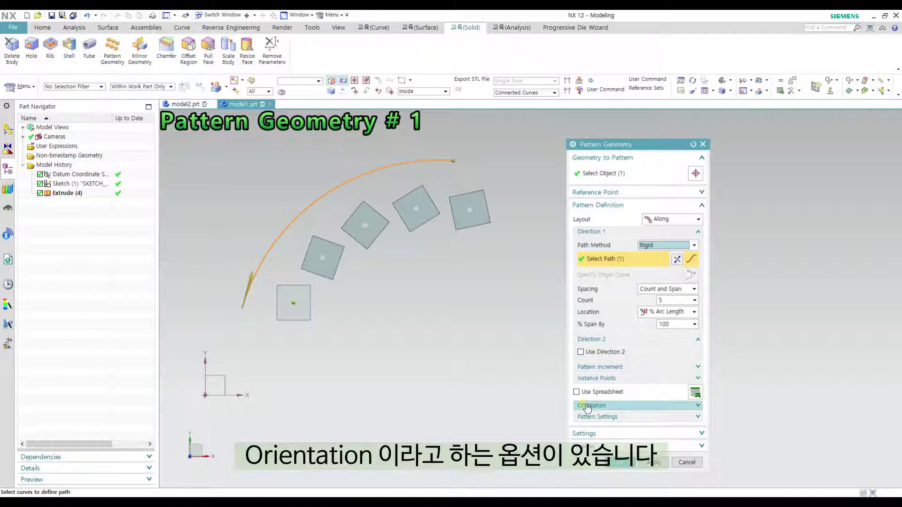
Step: Expand the pattern's orientation options and set the orientation to Same as Input
left_click(608, 407)
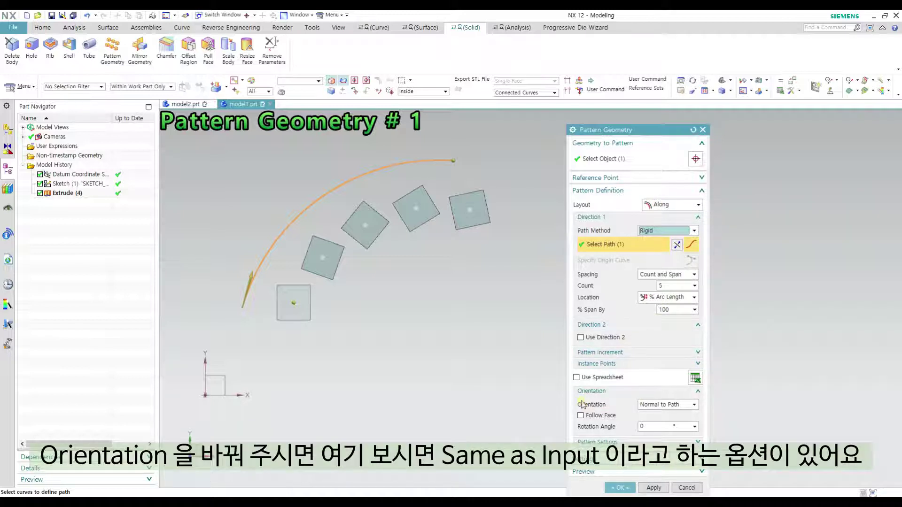
left_click(667, 405)
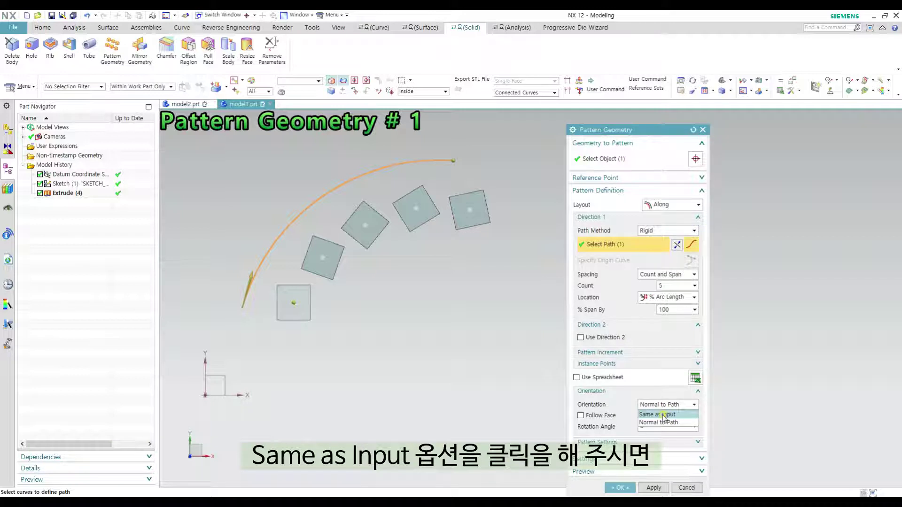
left_click(664, 415)
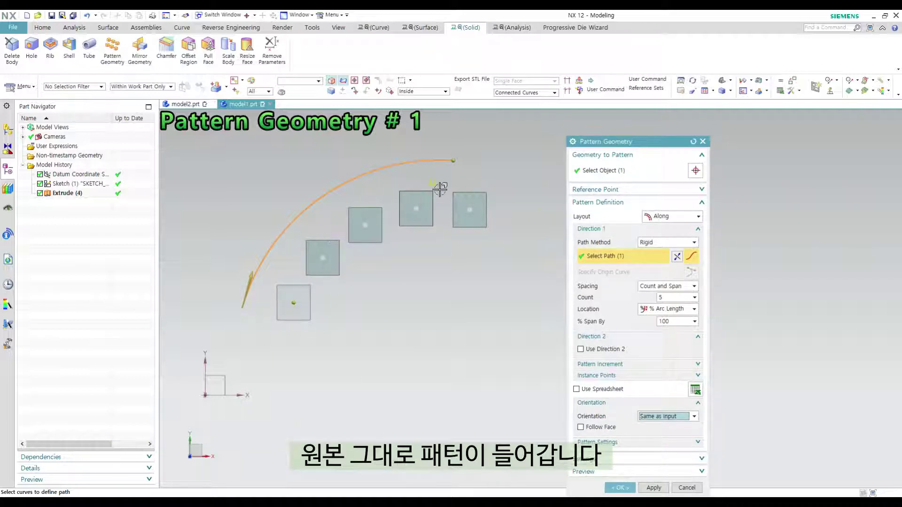
Step: Switch the orientation to Normal to Path for comparison, return it to Same as Input, and inspect the block copies
left_click(664, 417)
left_click(666, 435)
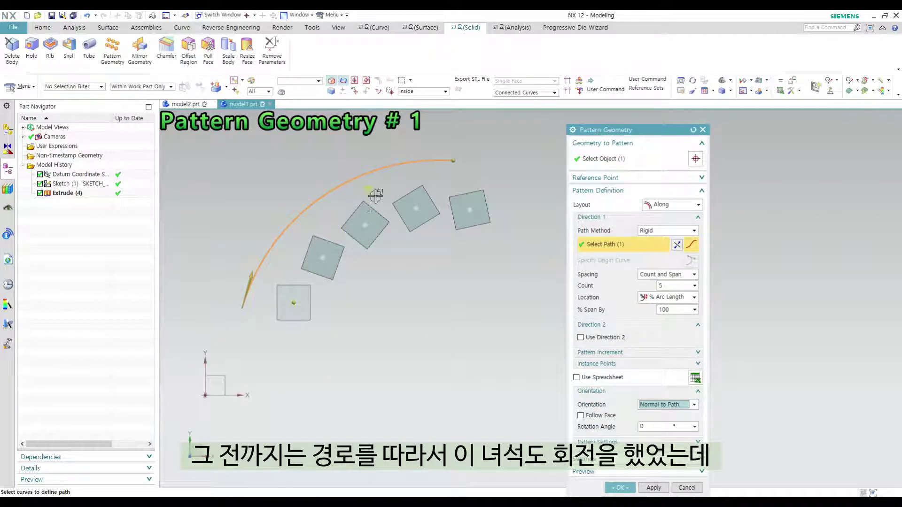
left_click(665, 404)
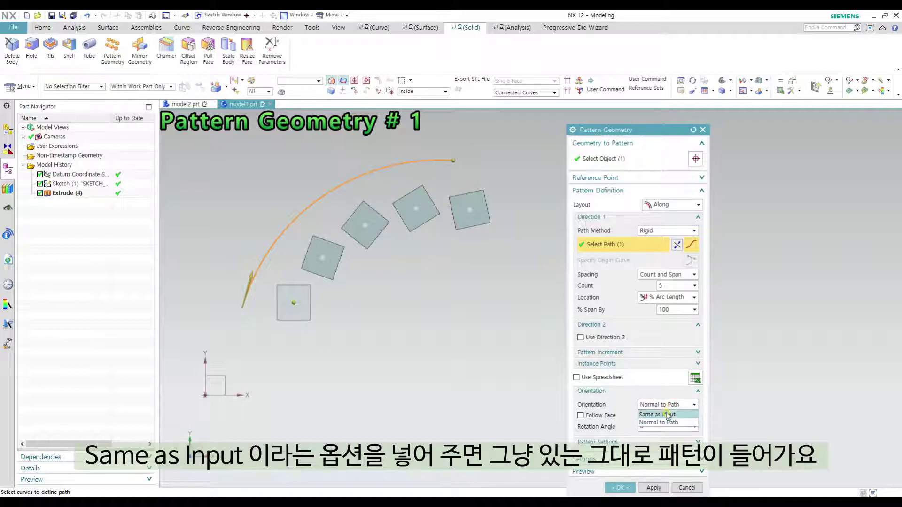
left_click(672, 415)
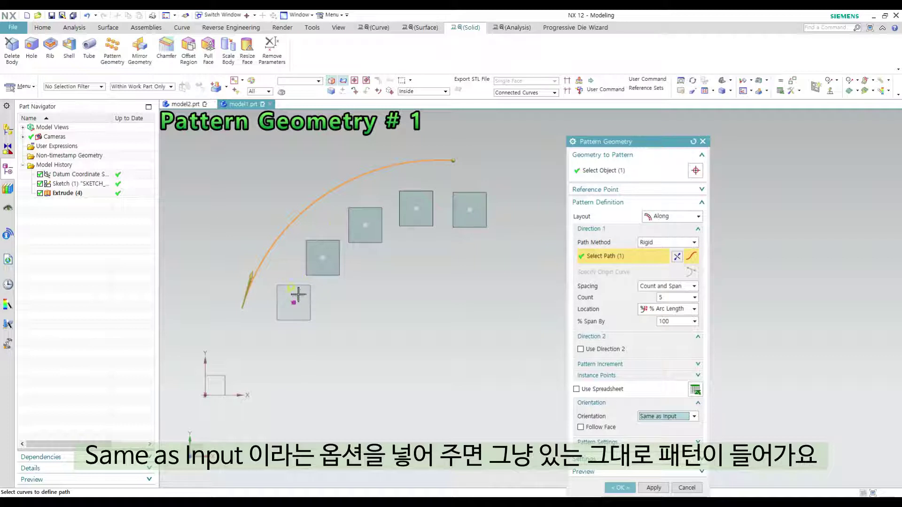
scroll(510, 214, "down", 1)
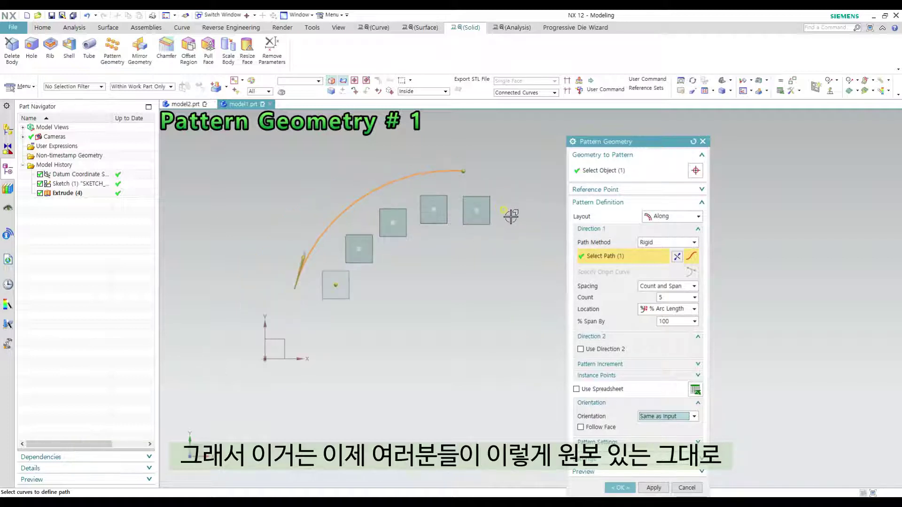
scroll(511, 215, "up", 1)
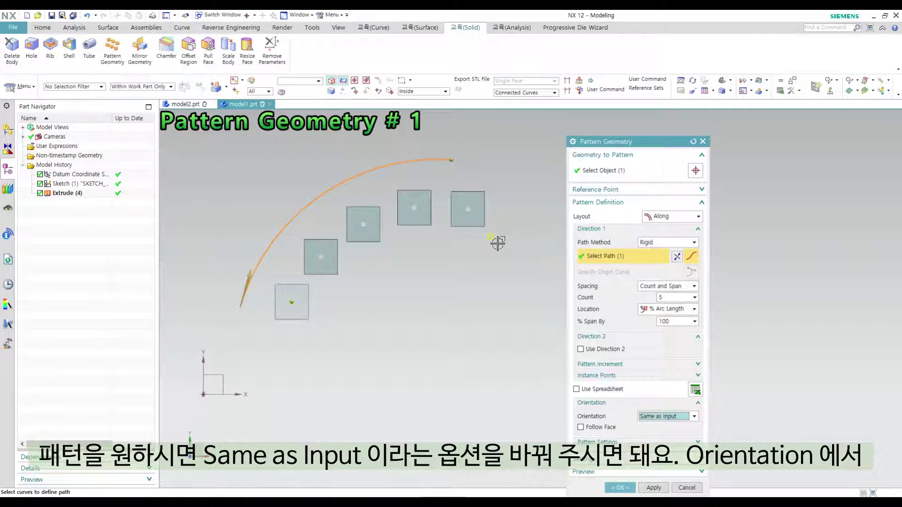
Step: Set the pattern orientation to Normal to Path so the blocks rotate along the arc
left_click(660, 416)
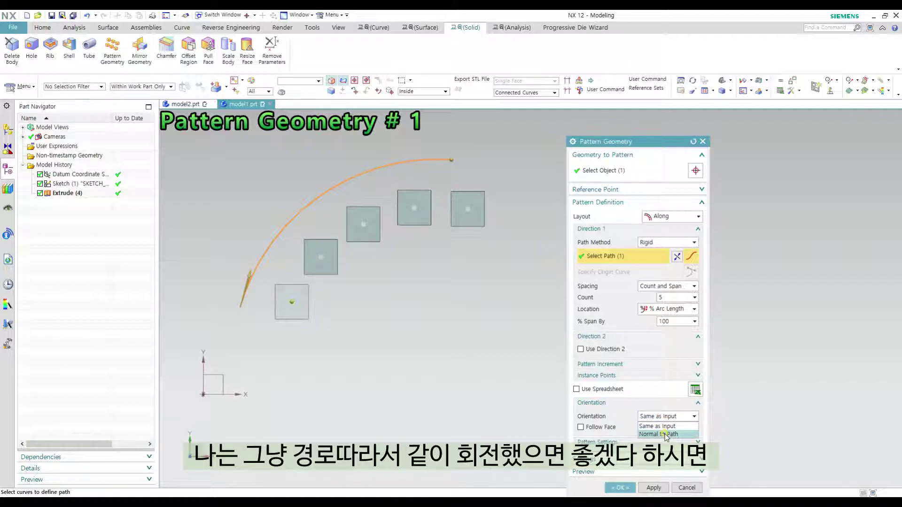
left_click(668, 434)
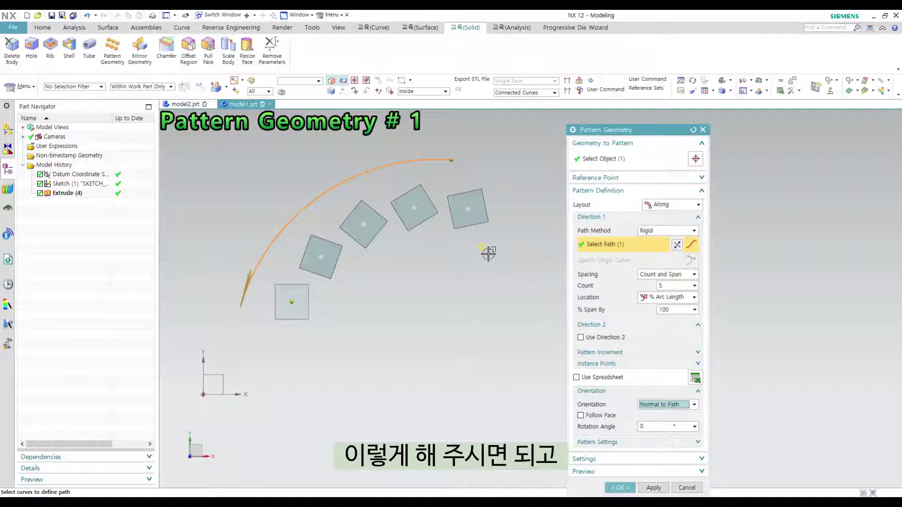
scroll(488, 254, "down", 2)
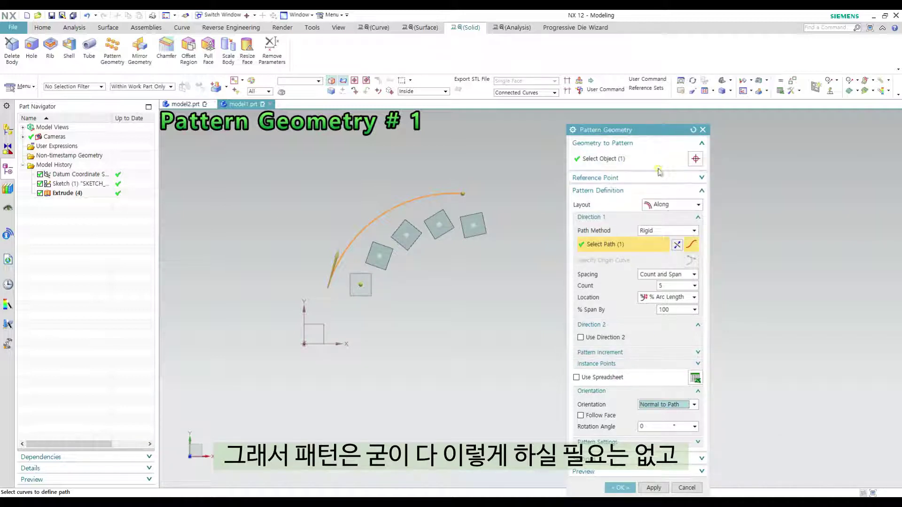
Step: Check the General option among the pattern layouts, cancel the pattern along the arc, and view the original block with the arc
left_click(668, 205)
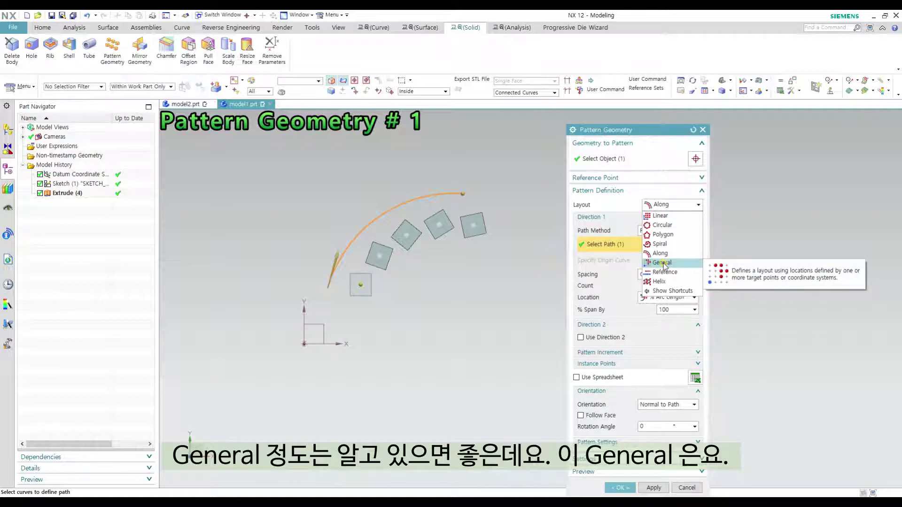
key("Escape")
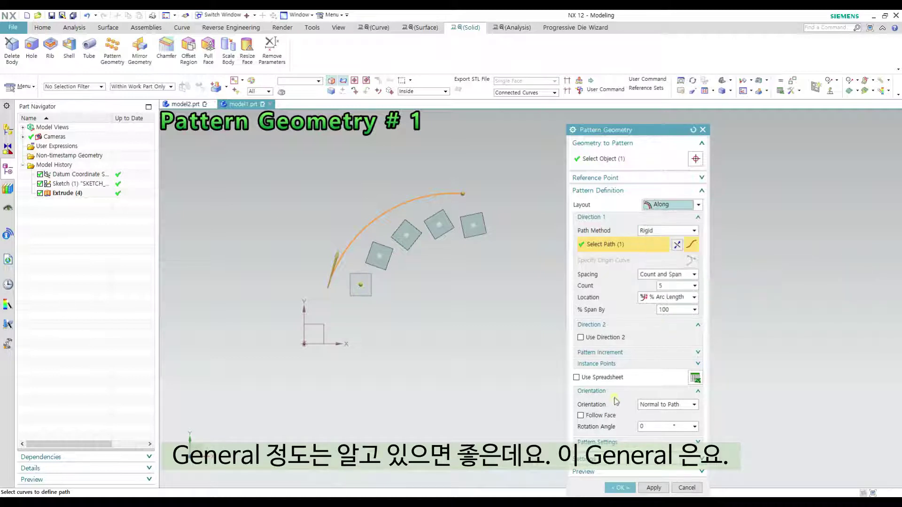
key("Escape")
middle_click_drag(410, 324, 391, 324)
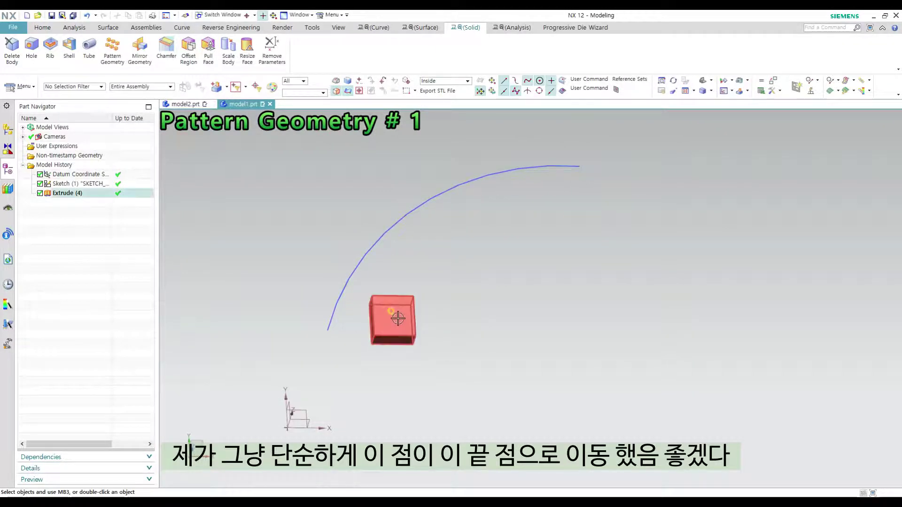
scroll(365, 342, "up", 1)
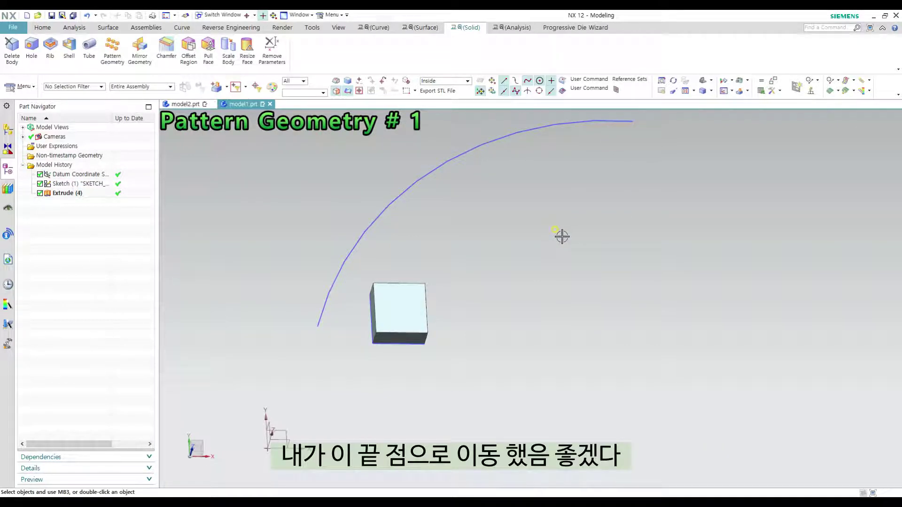
scroll(562, 237, "down", 1)
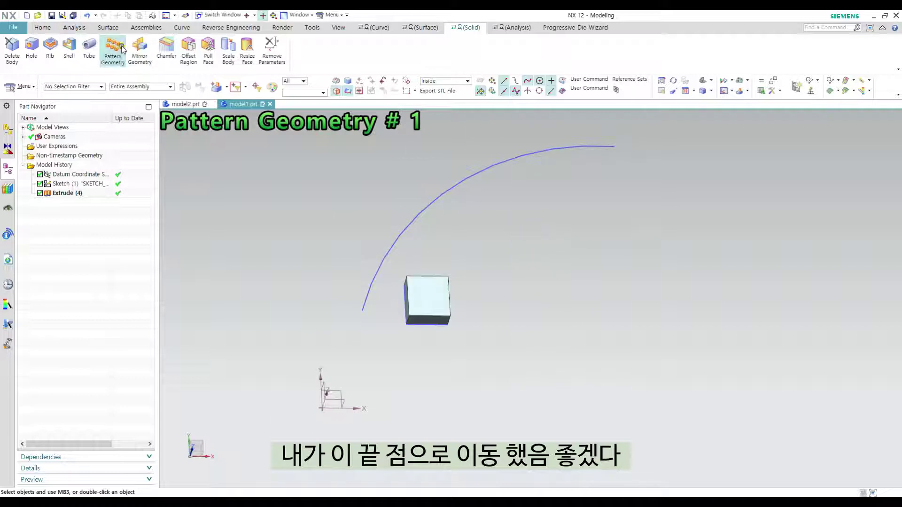
Step: Start a General-layout geometry pattern of the block, using the block's lower-left corner as the From point
left_click(113, 49)
left_click(428, 298)
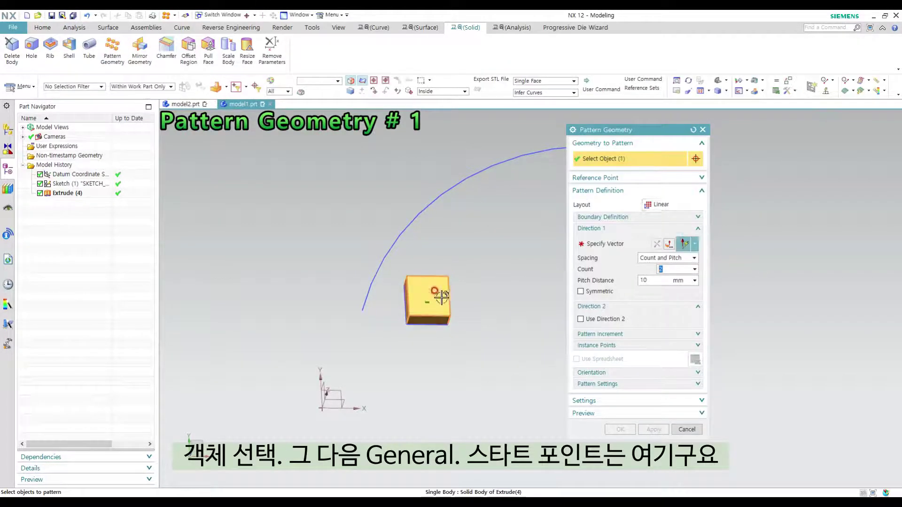
left_click(670, 205)
left_click(662, 259)
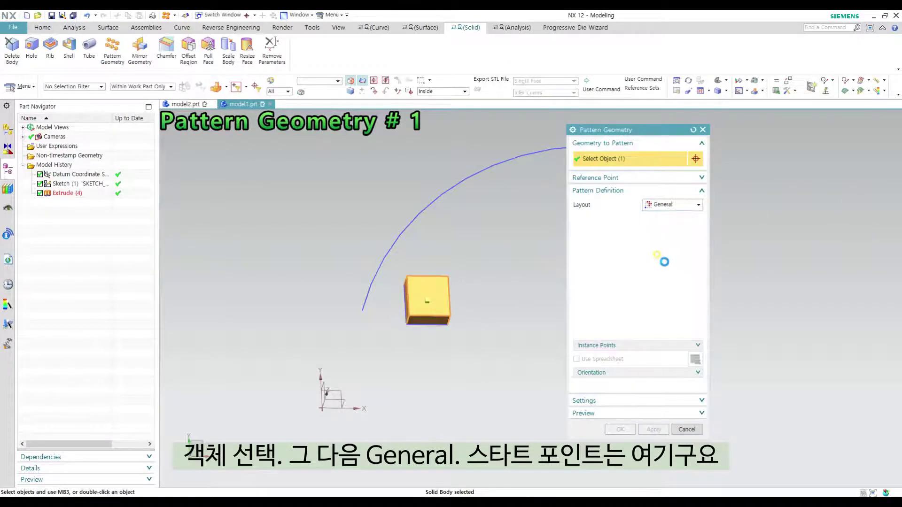
left_click(603, 244)
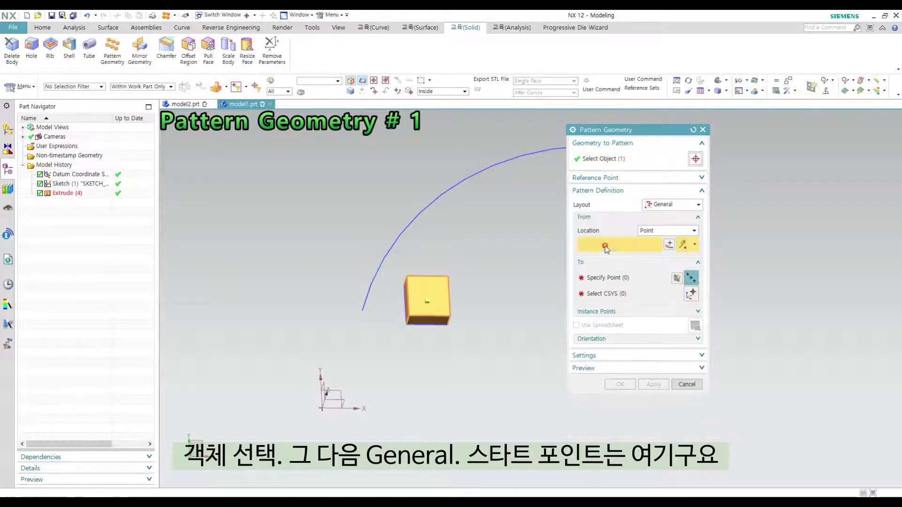
left_click(406, 325)
Step: Preview a block copy at the arc's upper-right endpoint as the To point, and cancel the pattern
middle_click_drag(406, 325, 513, 256)
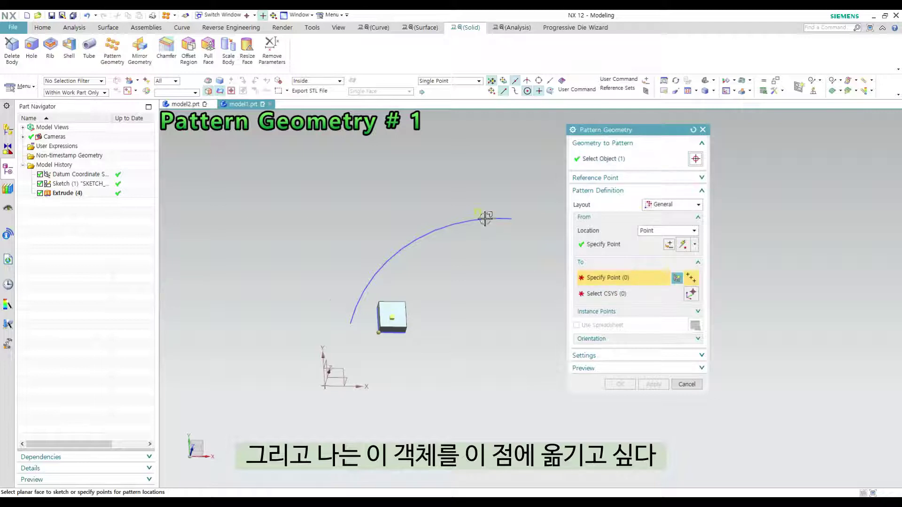
middle_click_drag(485, 219, 546, 267)
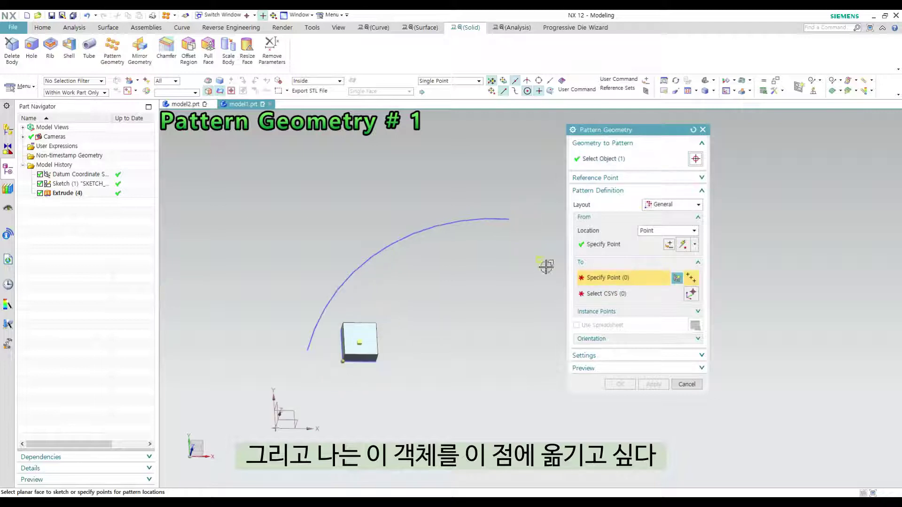
left_click(508, 219)
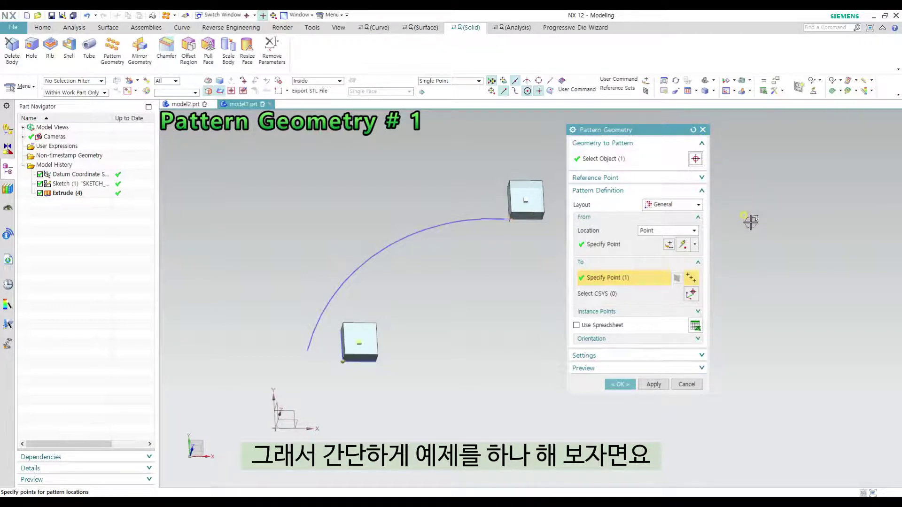
key("Escape")
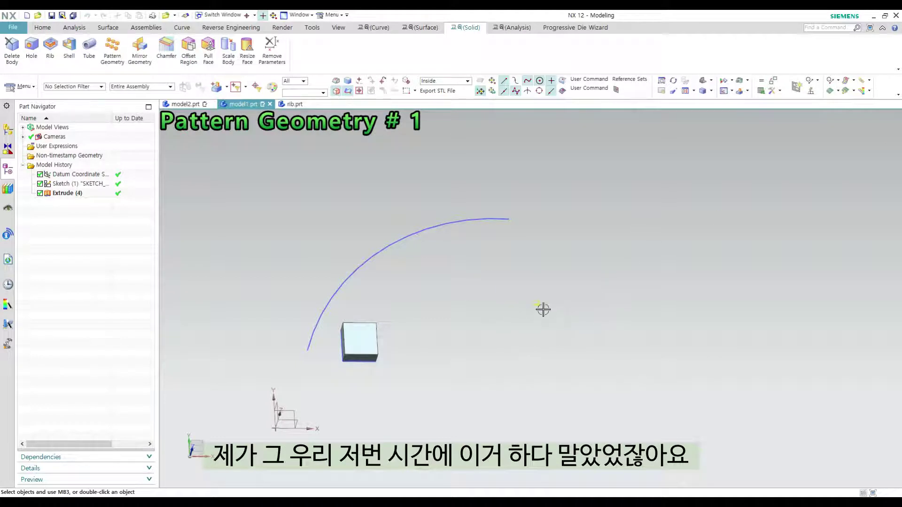
Step: Switch to rib.prt and create a Dynamic datum CSYS at the centre of the cylinder's top face
left_click(295, 105)
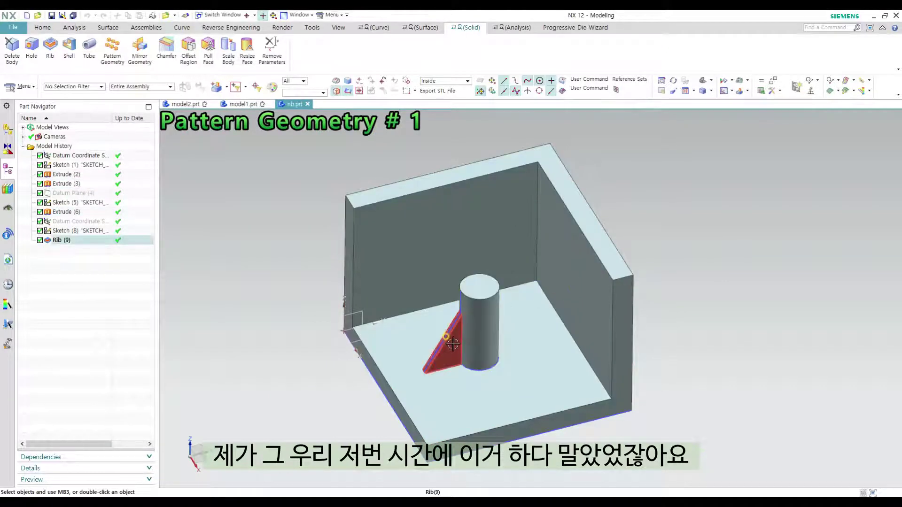
mouse_move(538, 295)
middle_mouse_down()
mouse_move(543, 334)
mouse_move(527, 262)
mouse_move(553, 299)
mouse_move(539, 280)
middle_mouse_up()
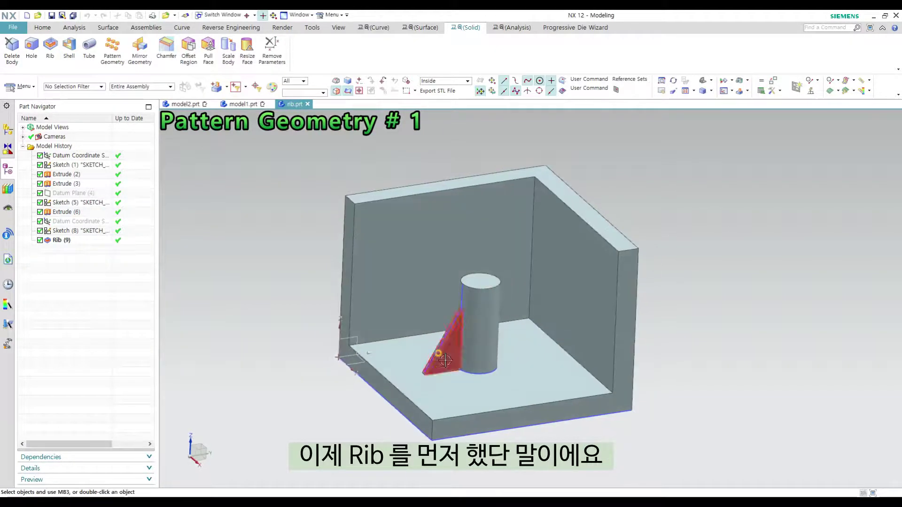
scroll(500, 284, "up", 2)
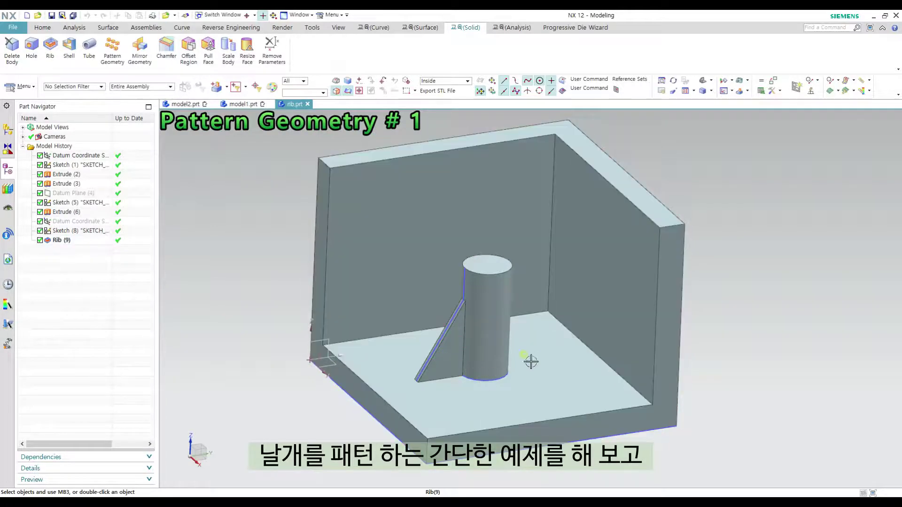
middle_click_drag(539, 287, 544, 298)
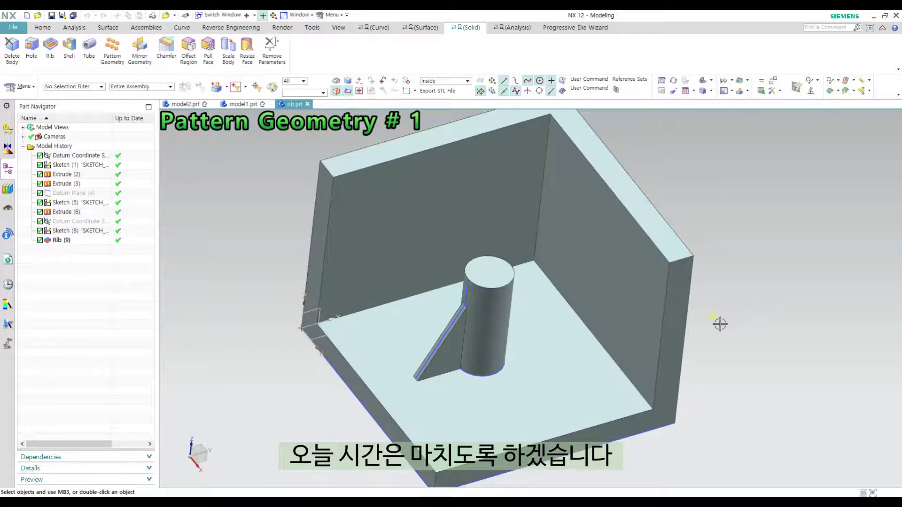
middle_click_drag(719, 323, 703, 338)
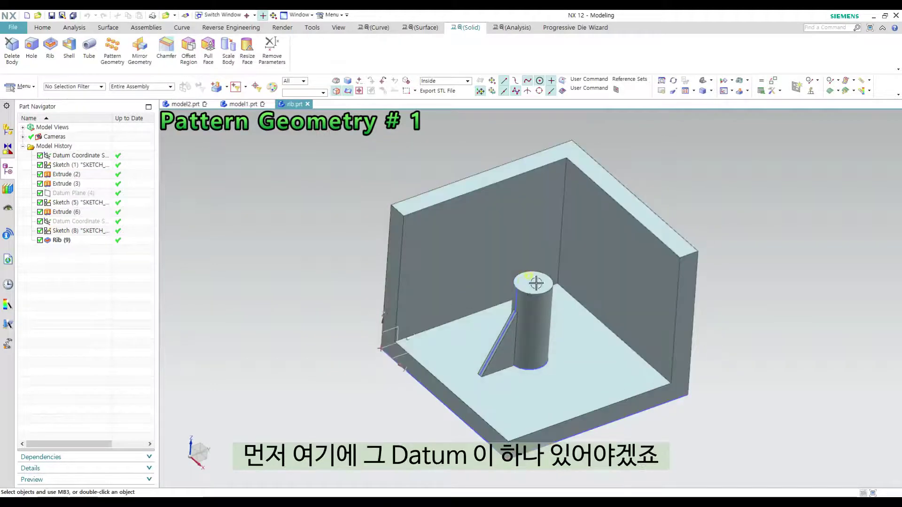
middle_click_drag(702, 262, 675, 261, "shift")
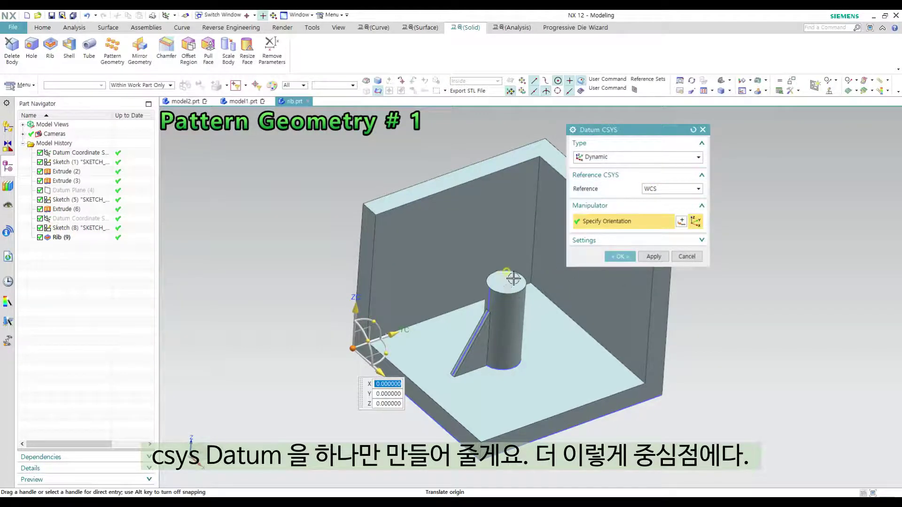
left_click(512, 279)
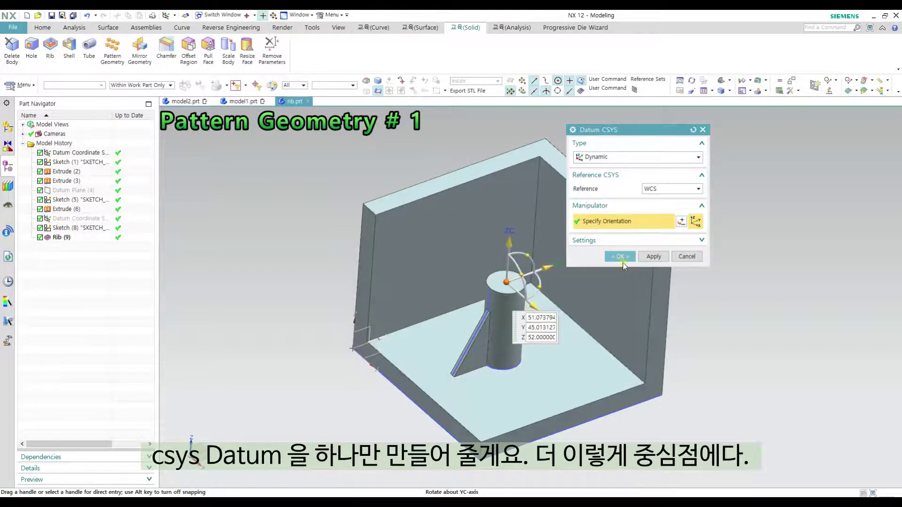
left_click(621, 260)
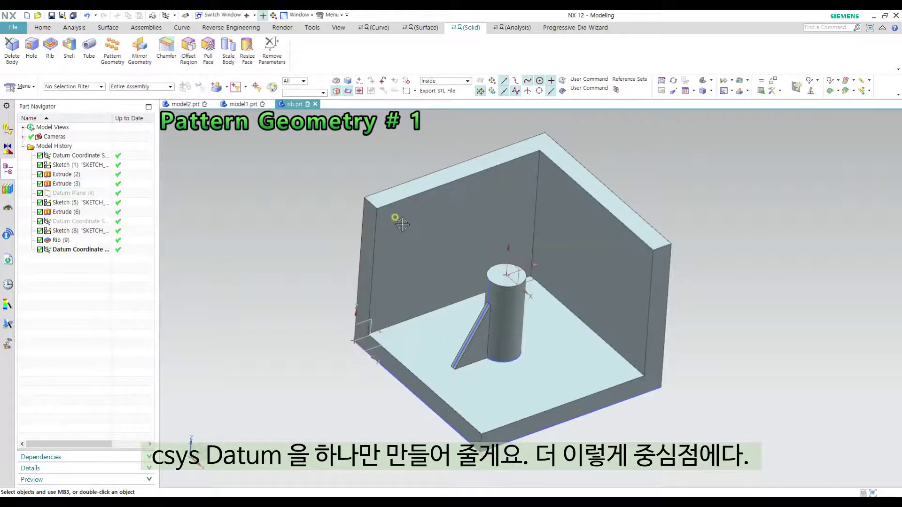
Step: Start a Circular geometry pattern of the rib body about the vertical axis of the datum CSYS on the cylinder
left_click(112, 50)
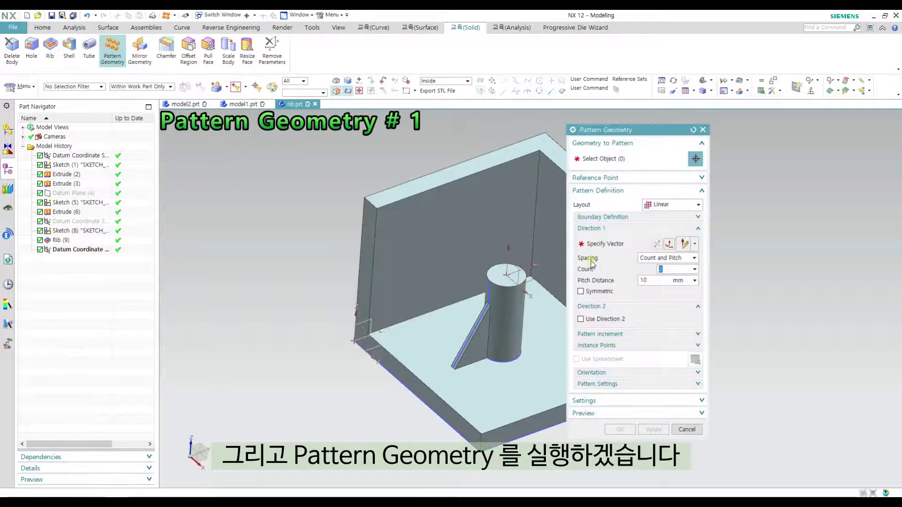
scroll(513, 342, "up", 5)
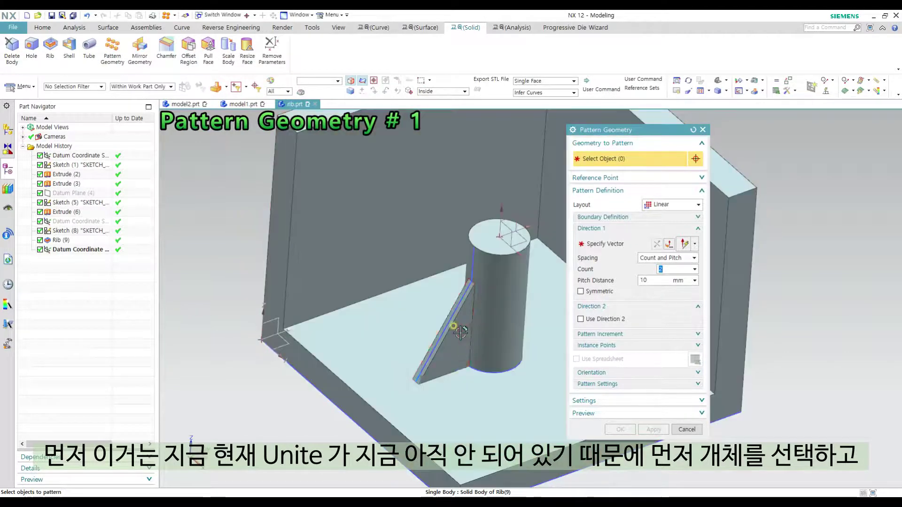
left_click(460, 333)
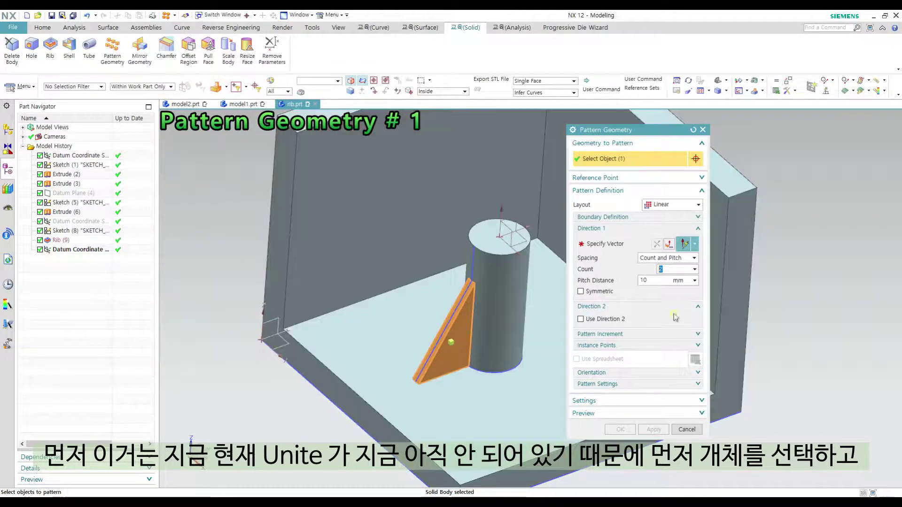
left_click(662, 204)
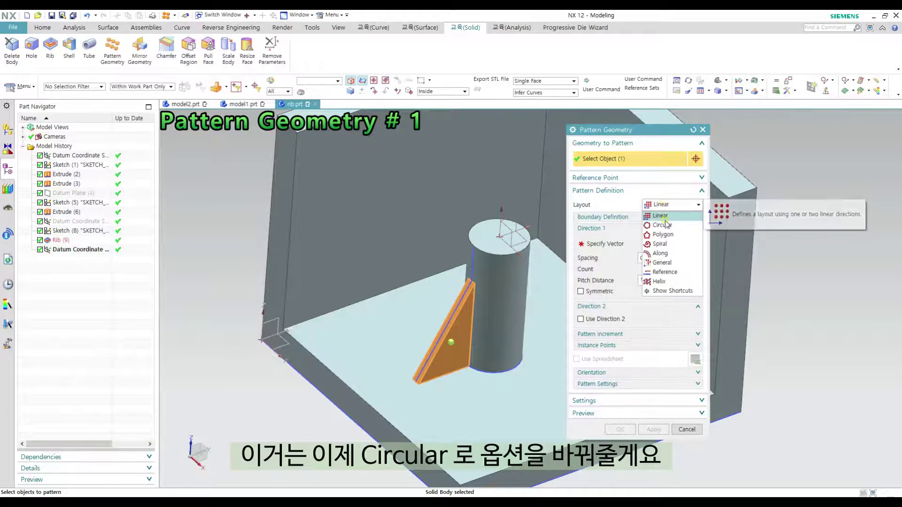
left_click(666, 225)
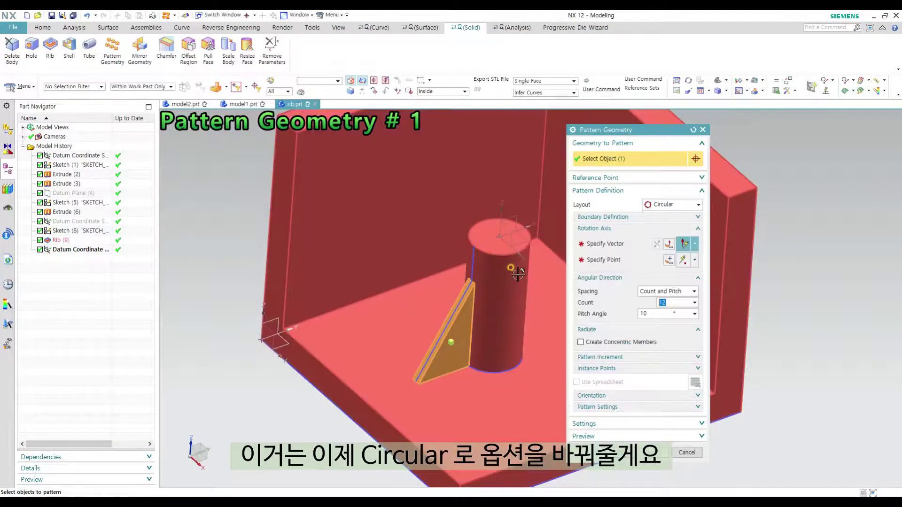
middle_click_drag(488, 287, 470, 313)
left_click(613, 247)
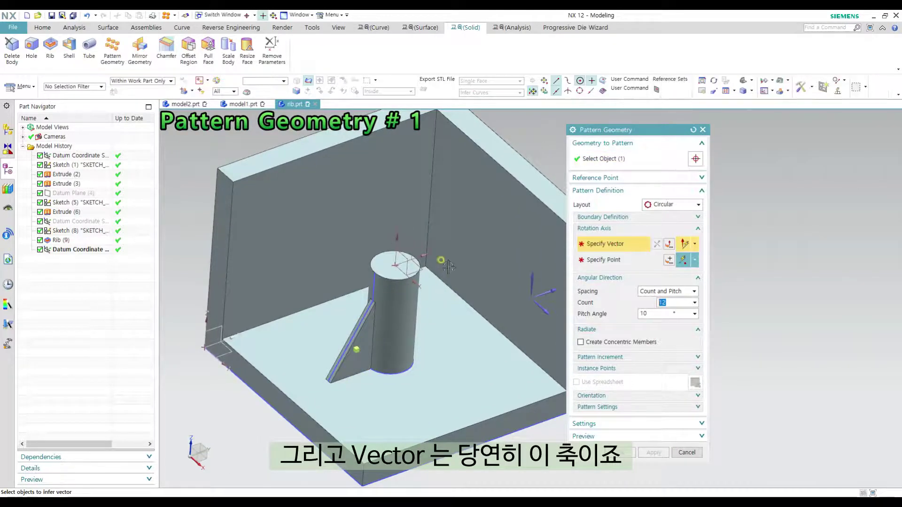
left_click(397, 237)
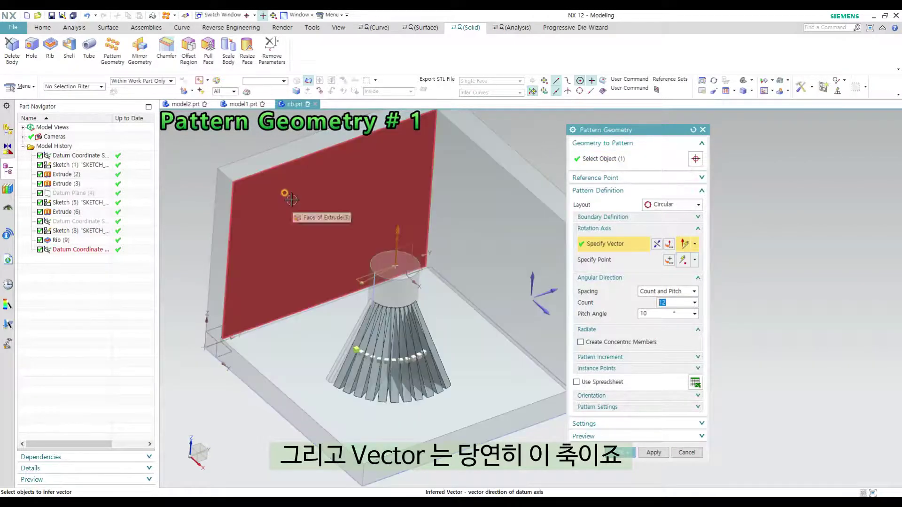
Step: Set the circular pattern's spacing to Count and Span with a count of 4 and a 360° span angle, and create it
left_click(672, 292)
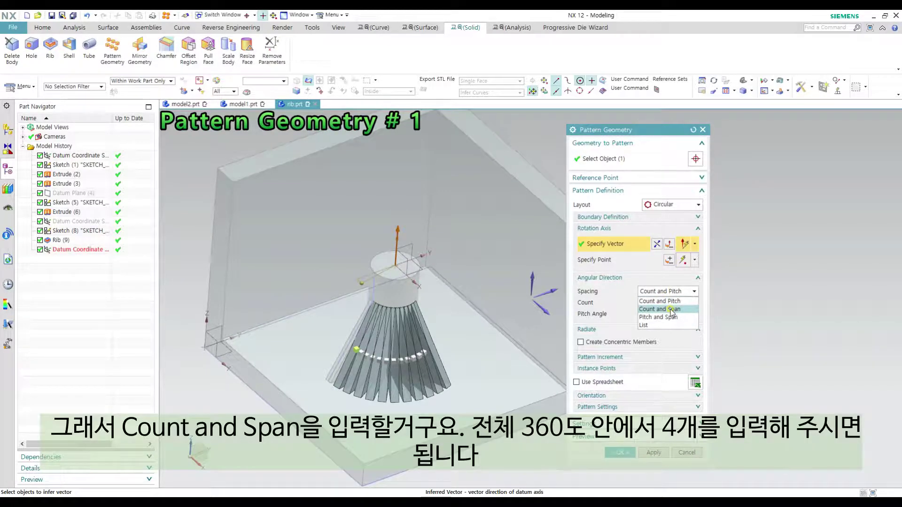
left_click(671, 310)
left_click(604, 308)
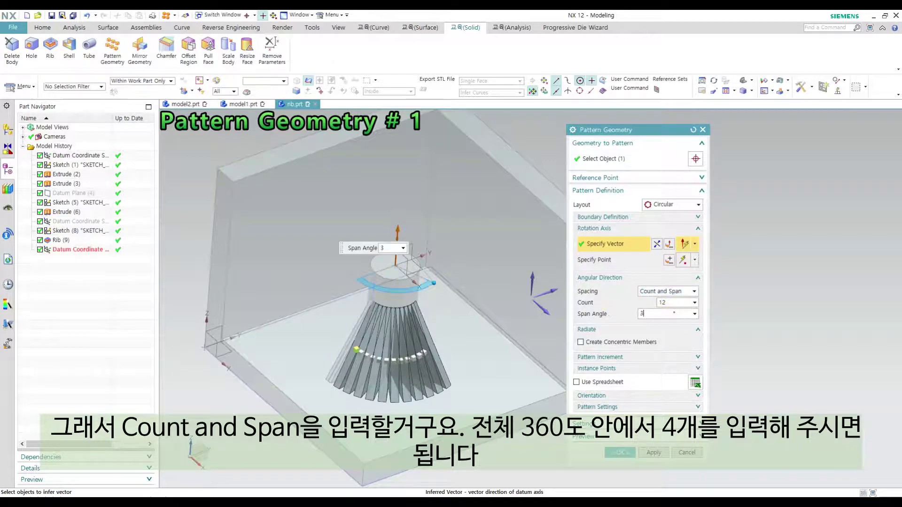
key("Return")
left_click(616, 302)
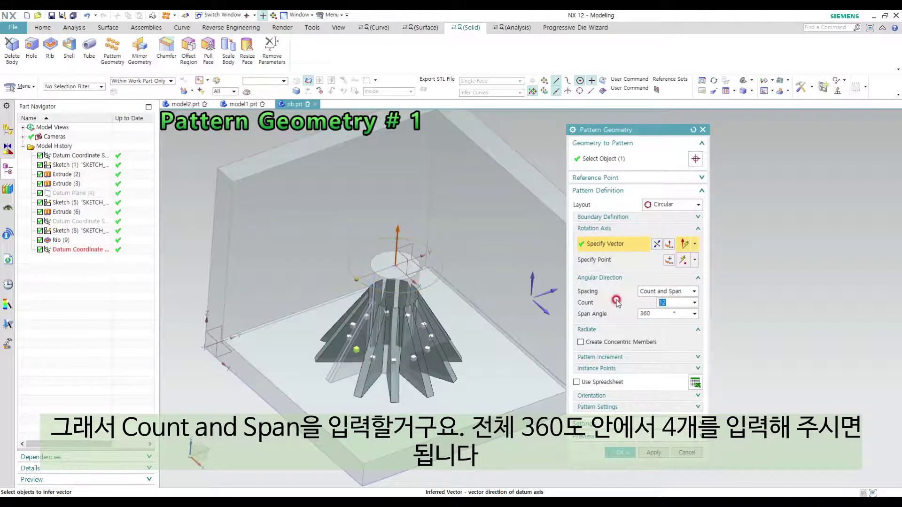
key("Return")
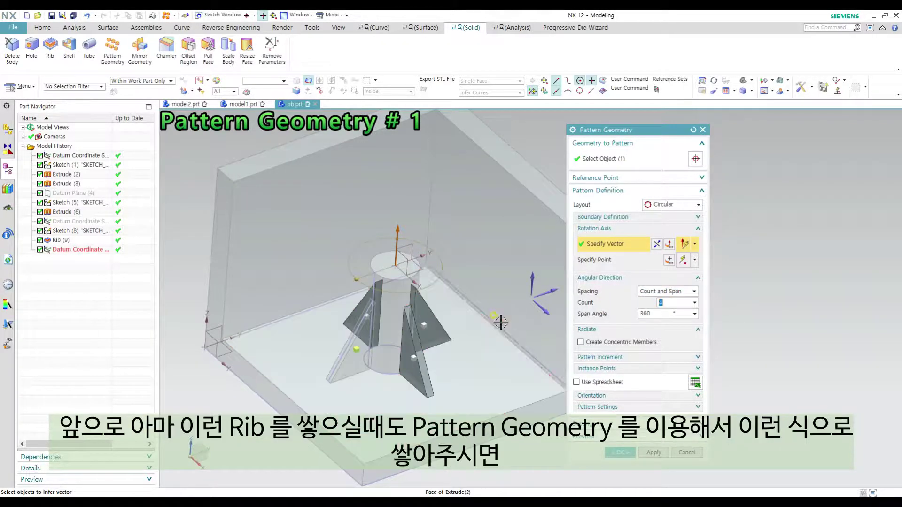
mouse_move(457, 241)
middle_mouse_down()
mouse_move(459, 230)
mouse_move(463, 242)
middle_mouse_up()
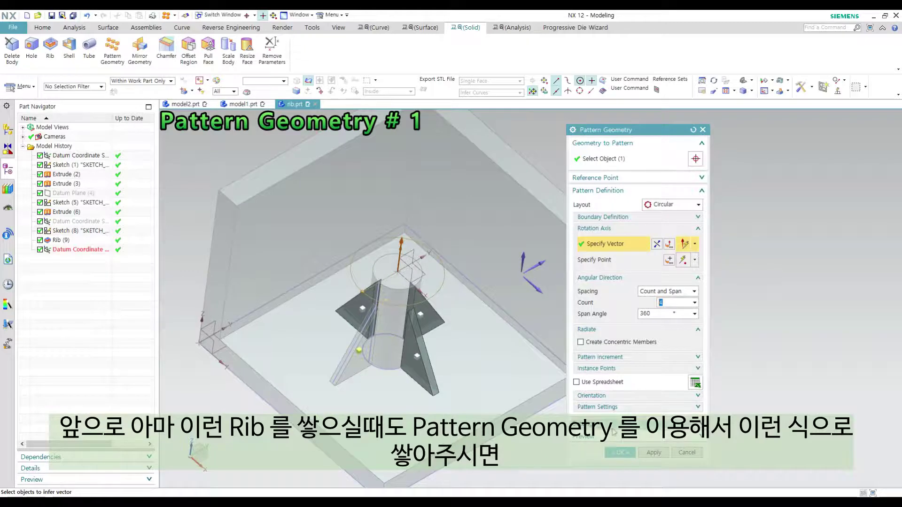
left_click(620, 452)
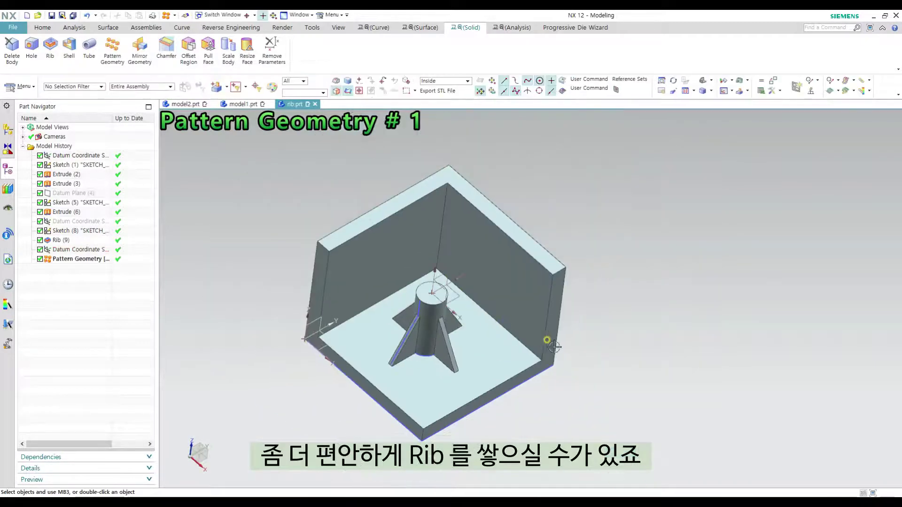
middle_click_drag(554, 347, 579, 362)
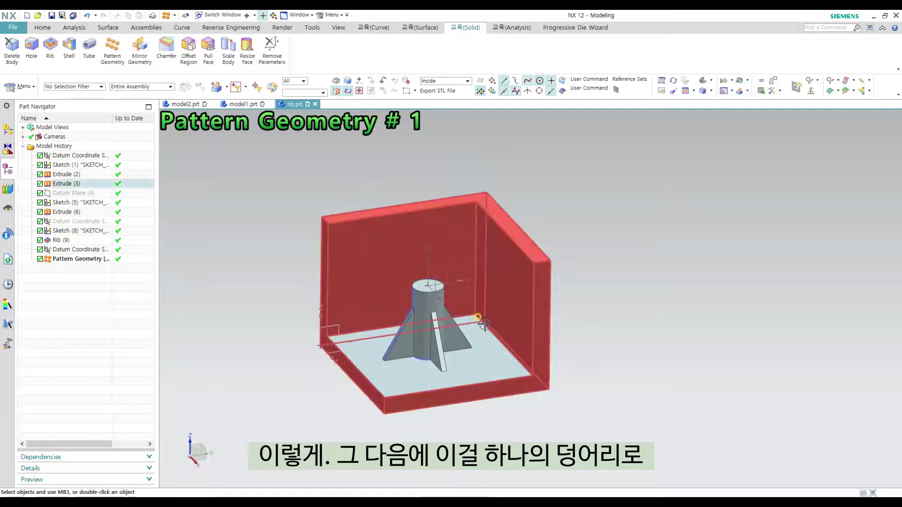